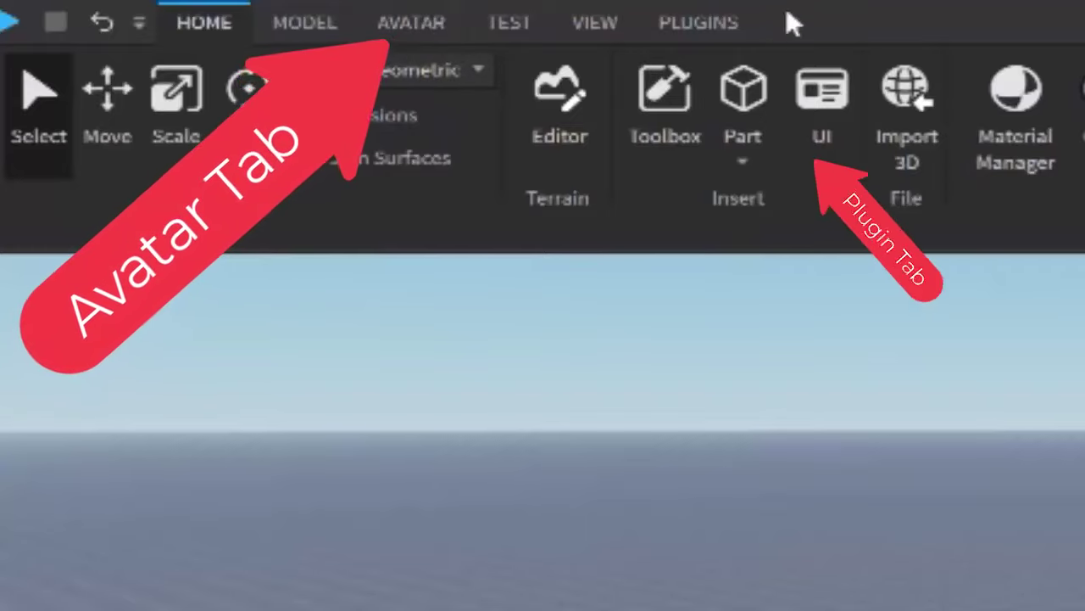
Step: Look through the installed plugin tools and bring up the avatar tools
{"action": "left_click", "coordinate": [700, 17]}
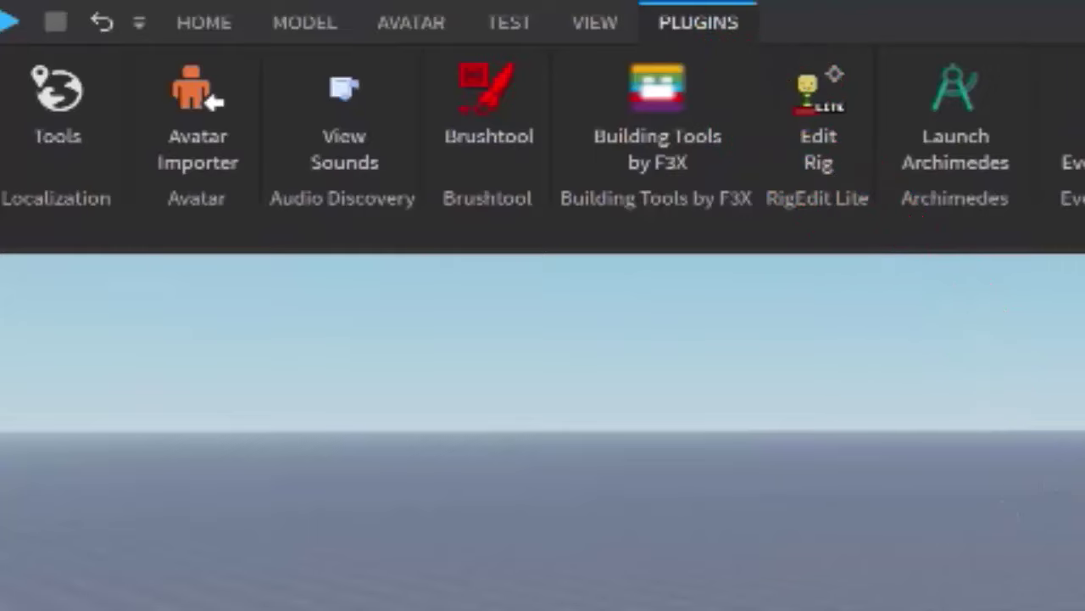
{"action": "left_click", "coordinate": [437, 26]}
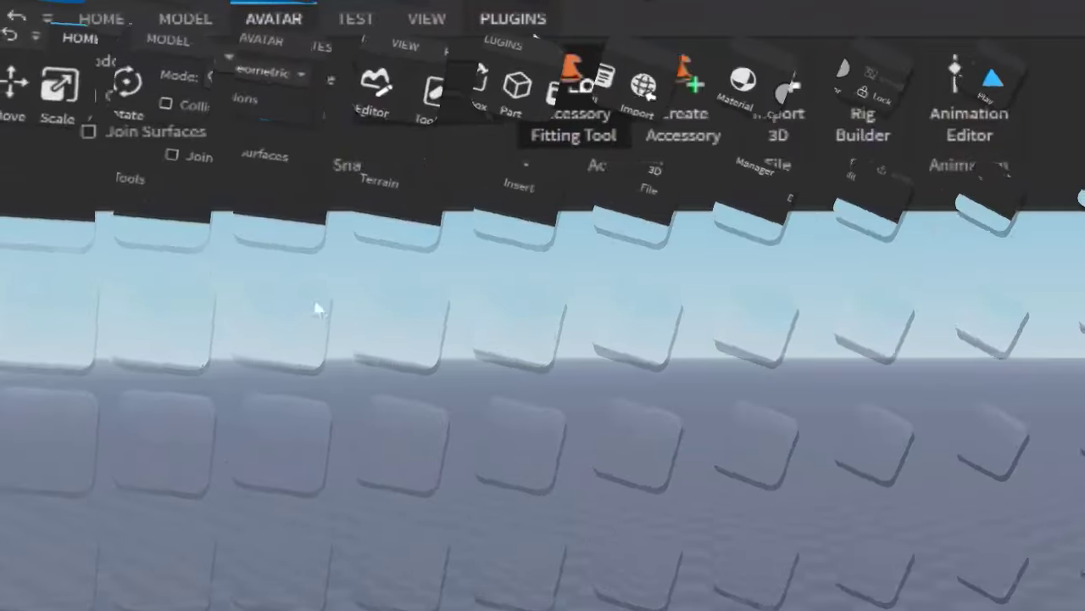
{"action": "left_click", "coordinate": [268, 27]}
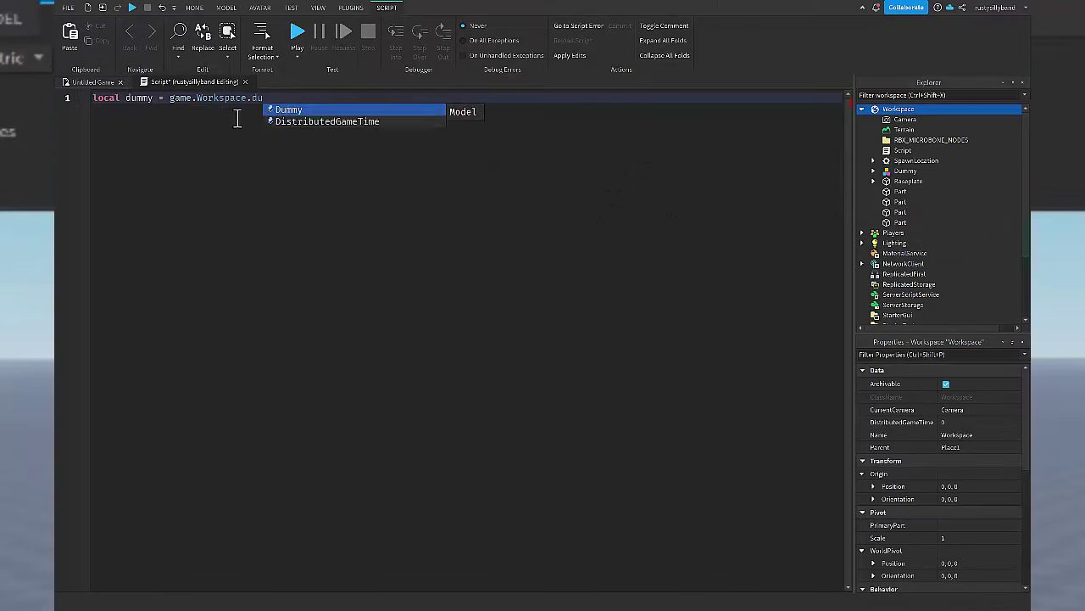
Step: In the script, assign game.Workspace.Dummy to a local variable named dummy and add a line reading dummy.Name
{"action": "key", "text": "Tab"}
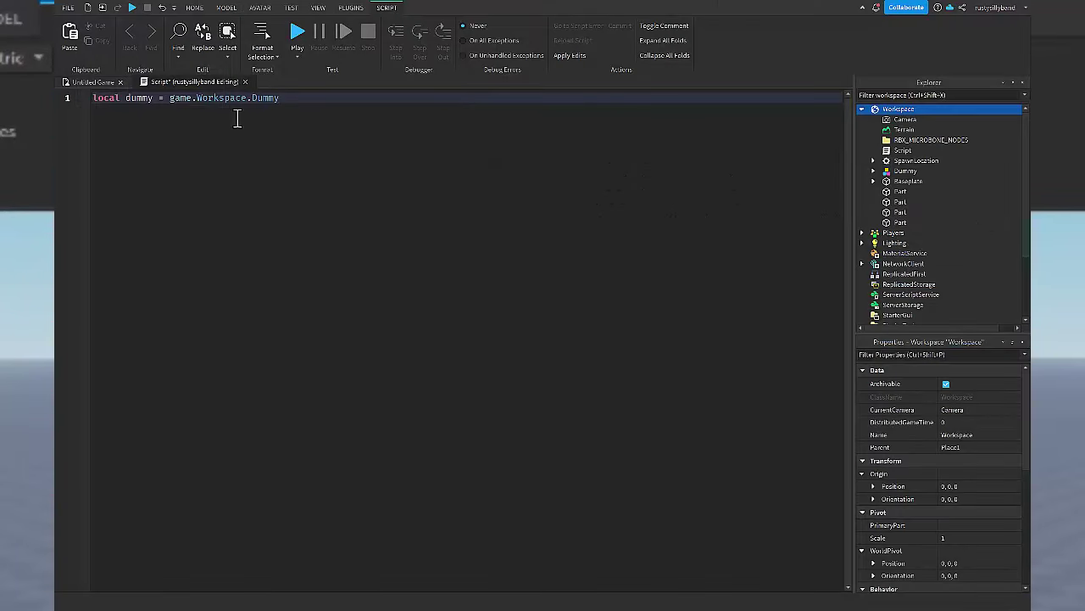
{"action": "key", "text": "Return"}
{"action": "type", "text": "dummy.Name"}
{"action": "key", "text": "Return"}
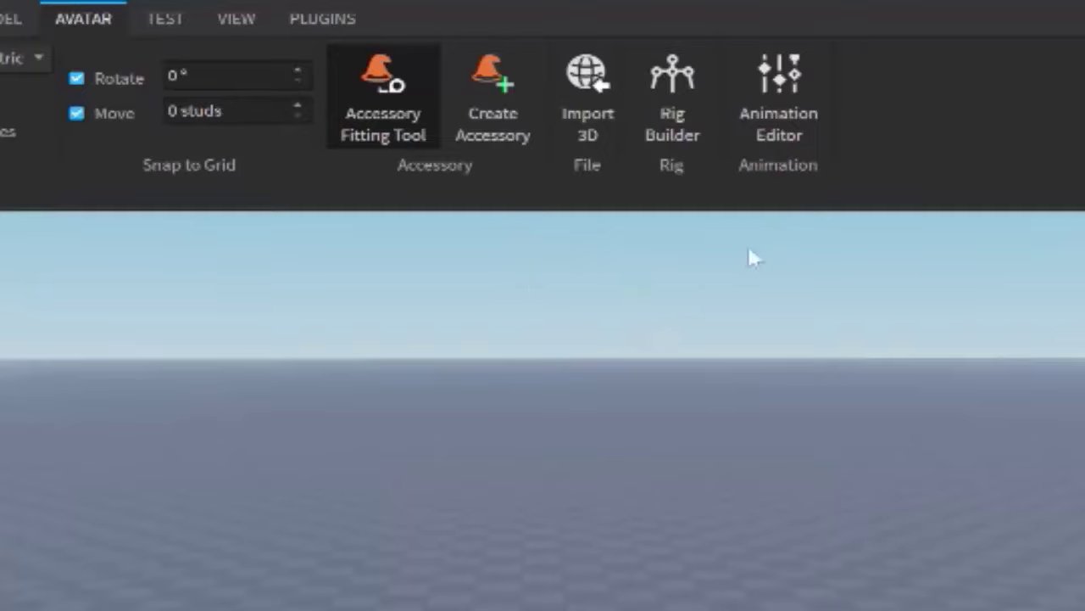
Step: Compare the R6 and R15 rig types in Rig Builder and insert an R15 Block Rig
{"action": "left_click", "coordinate": [669, 123]}
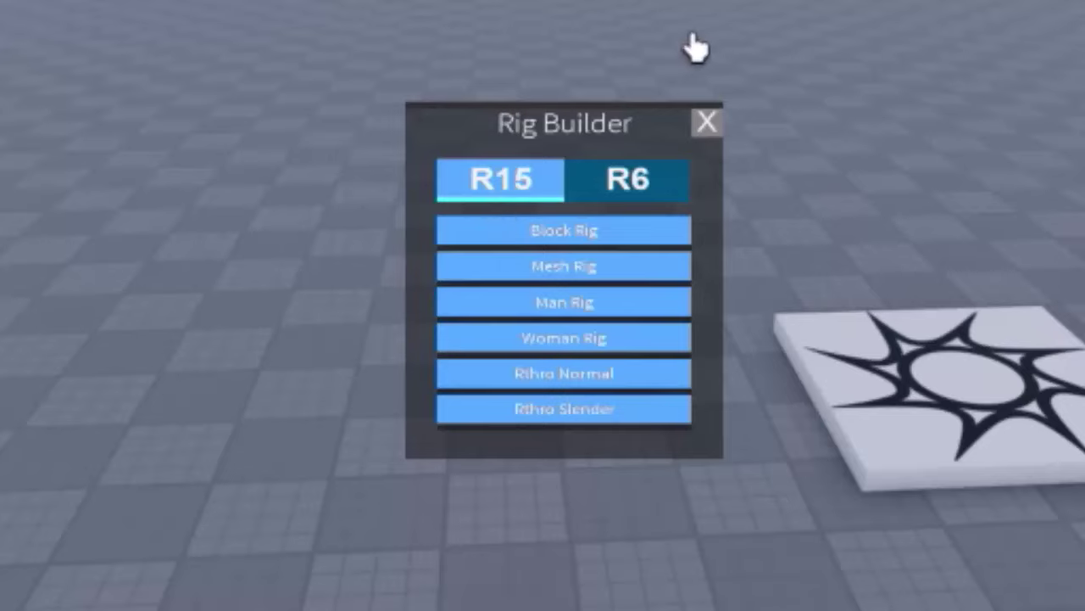
{"action": "left_click", "coordinate": [629, 179]}
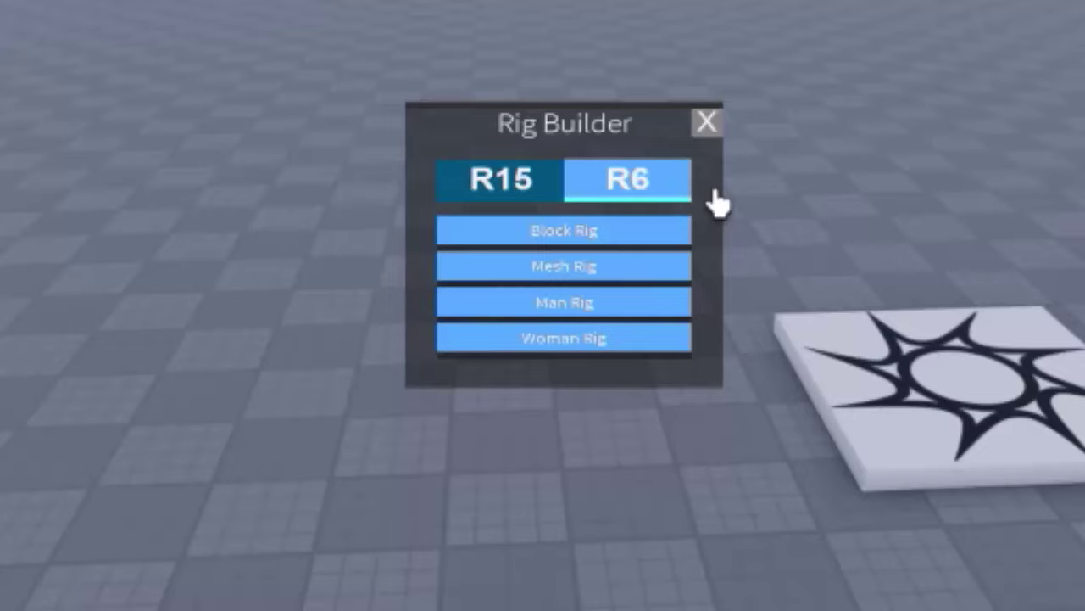
{"action": "left_click", "coordinate": [490, 176]}
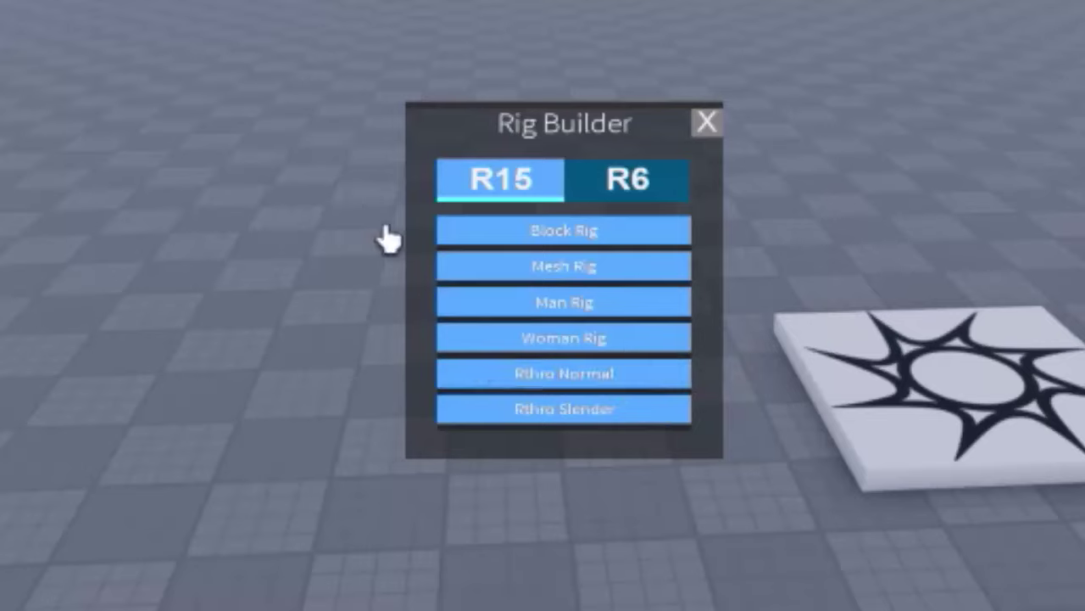
{"action": "left_click", "coordinate": [572, 250]}
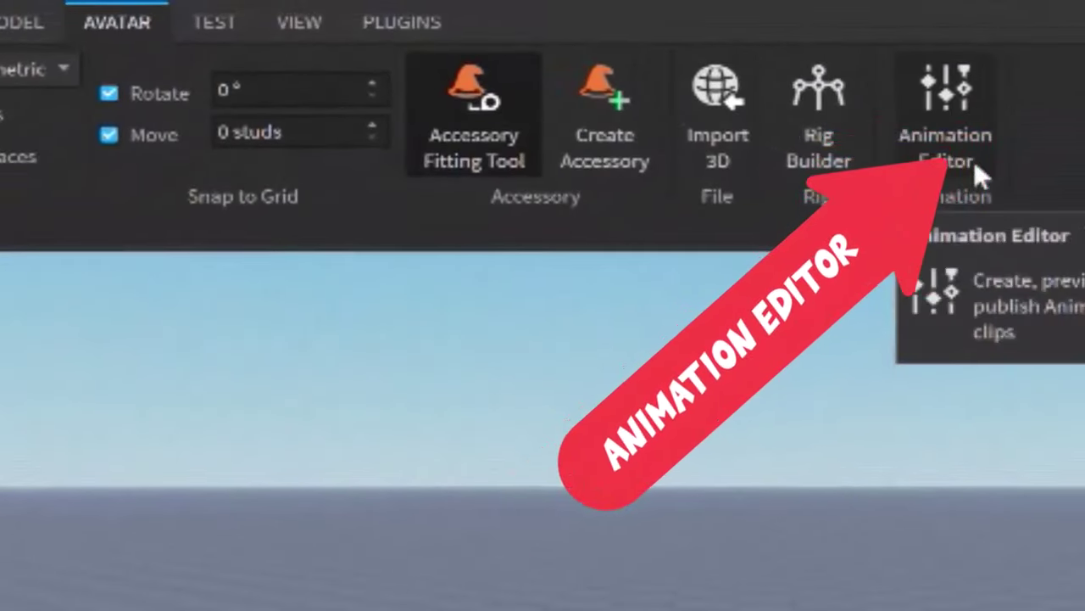
Step: Open the Animation Editor and choose the Mr. Dummy rig for animating
{"action": "left_click", "coordinate": [974, 160]}
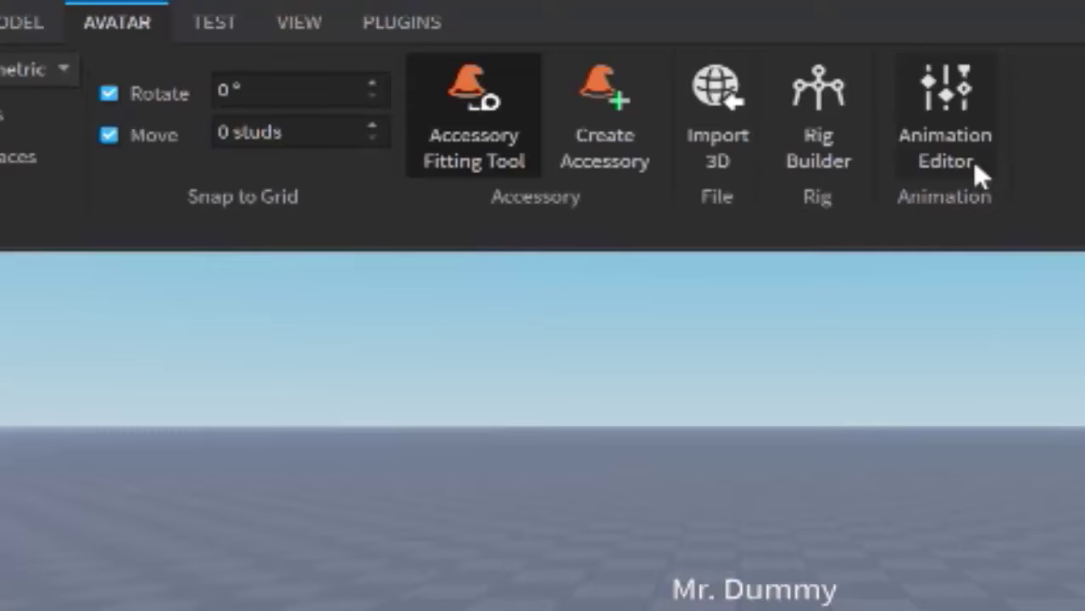
{"action": "left_click", "coordinate": [974, 161]}
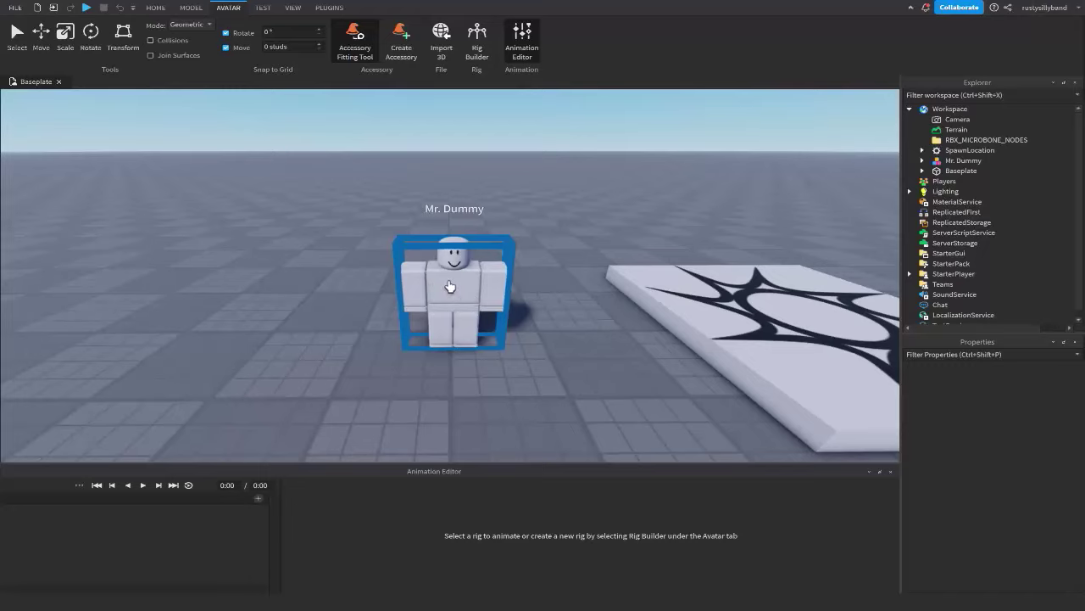
{"action": "left_click", "coordinate": [450, 287]}
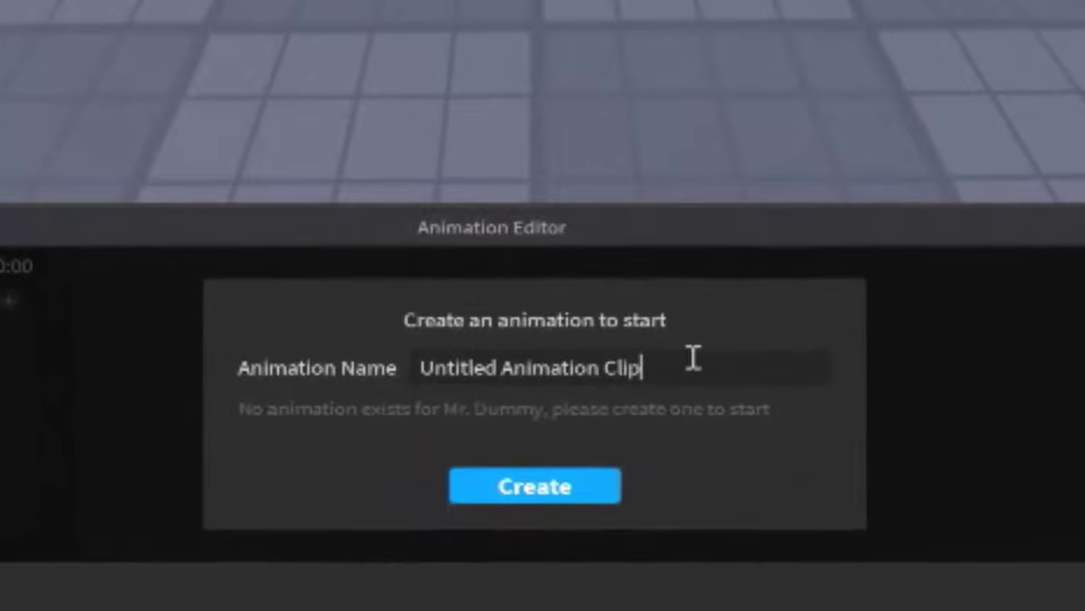
Step: Create a new animation for Mr. Dummy named "R15 Animation Tutorial"
{"action": "key", "text": "ctrl+a"}
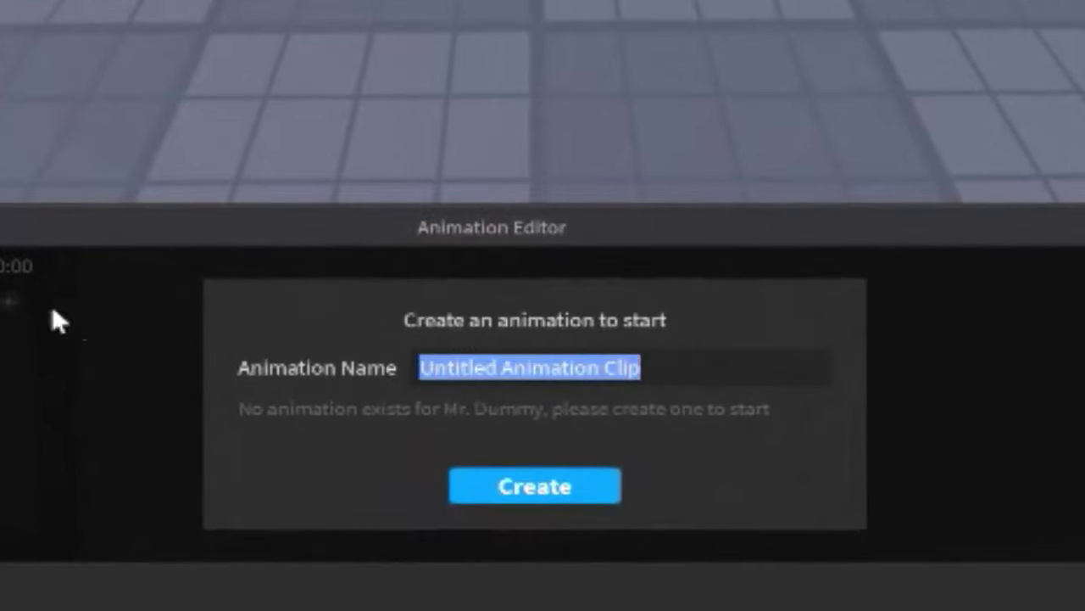
{"action": "type", "text": "R25"}
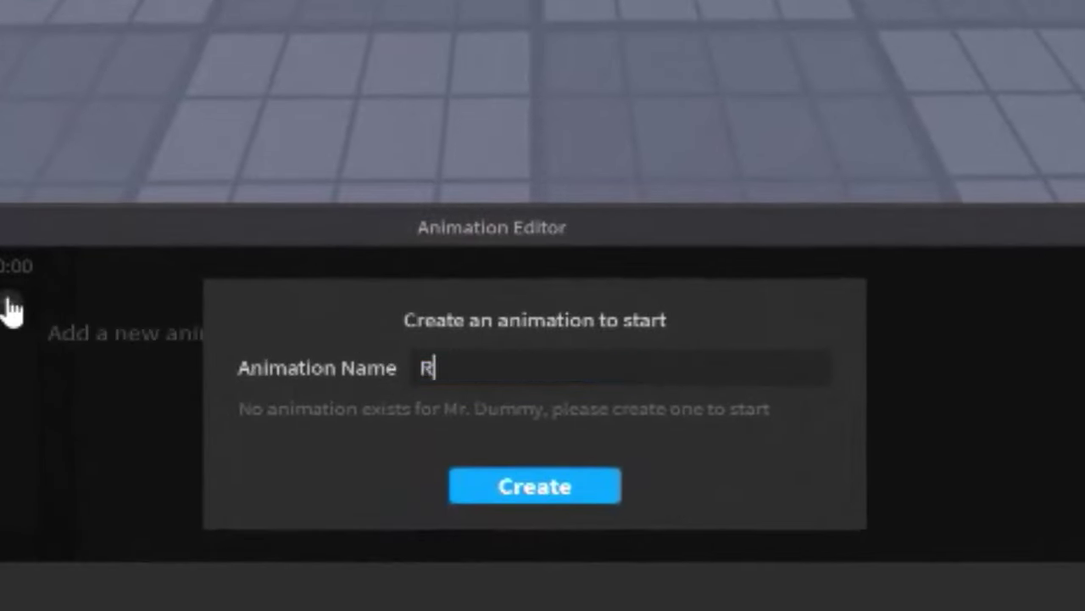
{"action": "key", "text": "BackSpace"}
{"action": "key", "text": "BackSpace"}
{"action": "type", "text": "15 Animation Tutorail"}
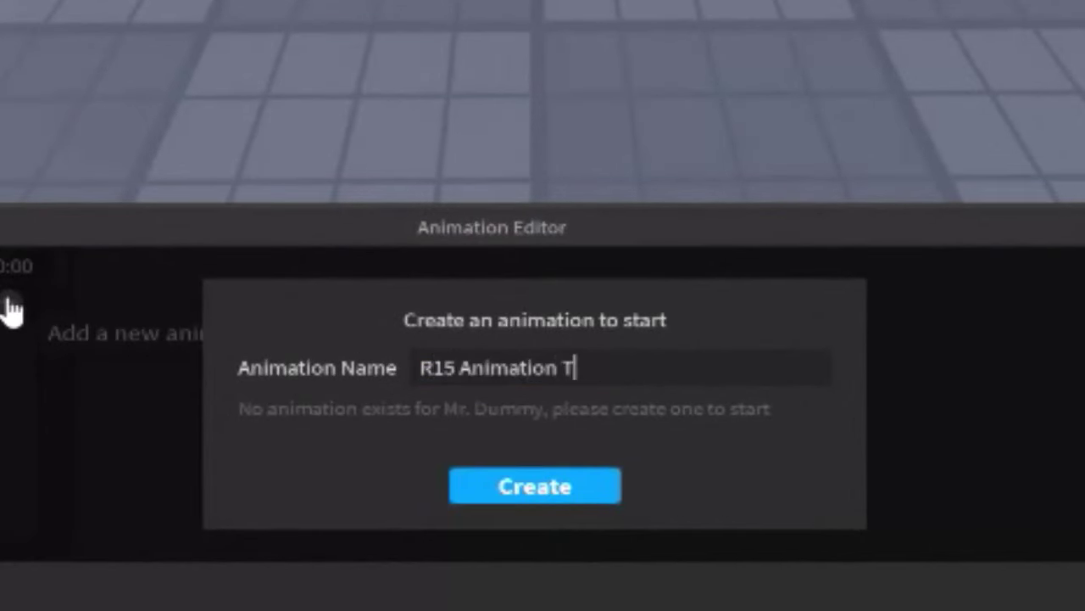
{"action": "key", "text": "BackSpace"}
{"action": "key", "text": "BackSpace"}
{"action": "key", "text": "BackSpace"}
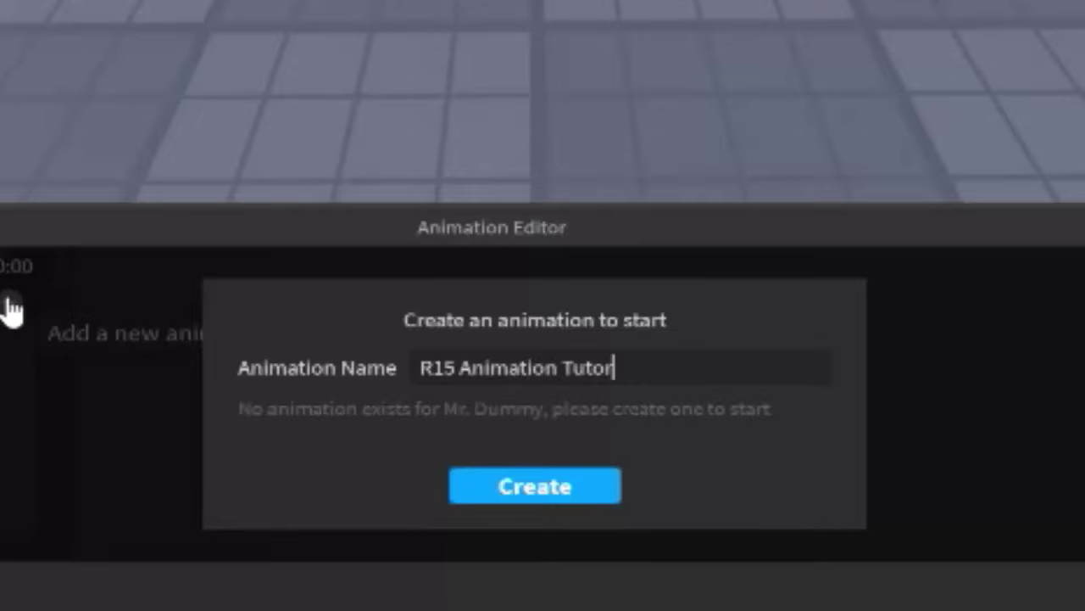
{"action": "type", "text": "ial"}
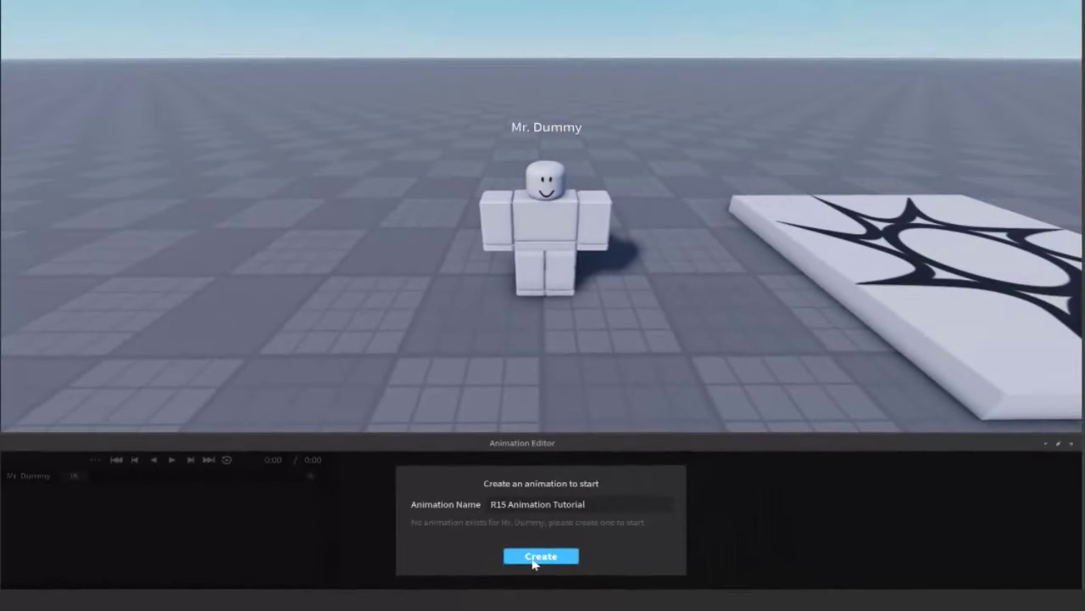
{"action": "left_click", "coordinate": [540, 556]}
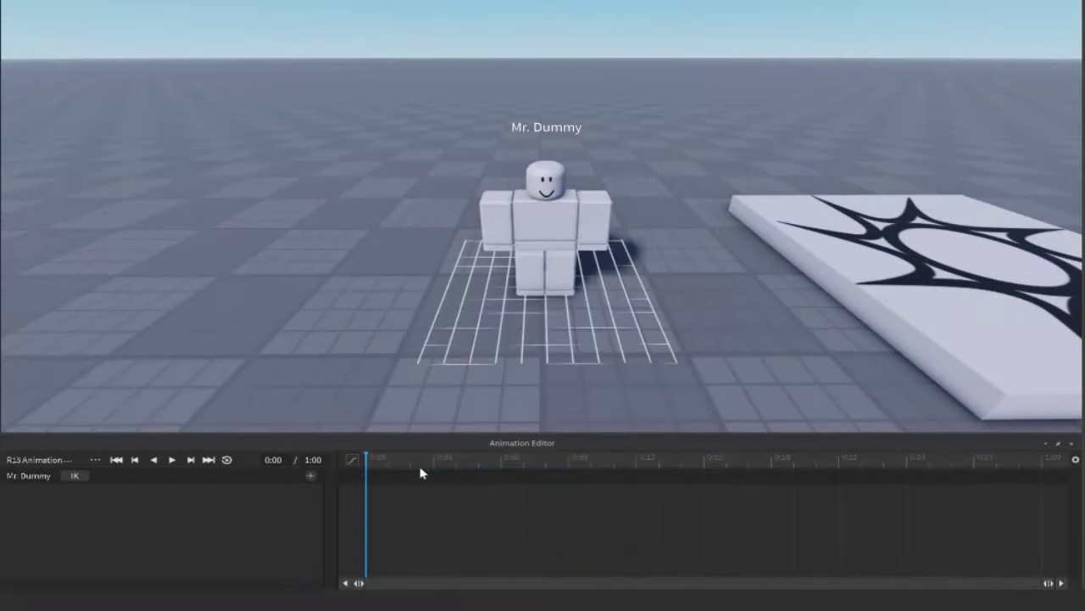
Step: Scrub the playhead across the empty timeline and return it to 0:00
{"action": "left_click_drag", "start_coordinate": [370, 469], "coordinate": [1044, 557]}
{"action": "mouse_move", "coordinate": [381, 461]}
{"action": "left_mouse_down"}
{"action": "mouse_move", "coordinate": [848, 501]}
{"action": "mouse_move", "coordinate": [1035, 458]}
{"action": "mouse_move", "coordinate": [365, 459]}
{"action": "left_mouse_up"}
{"action": "left_click_drag", "start_coordinate": [453, 504], "coordinate": [351, 459]}
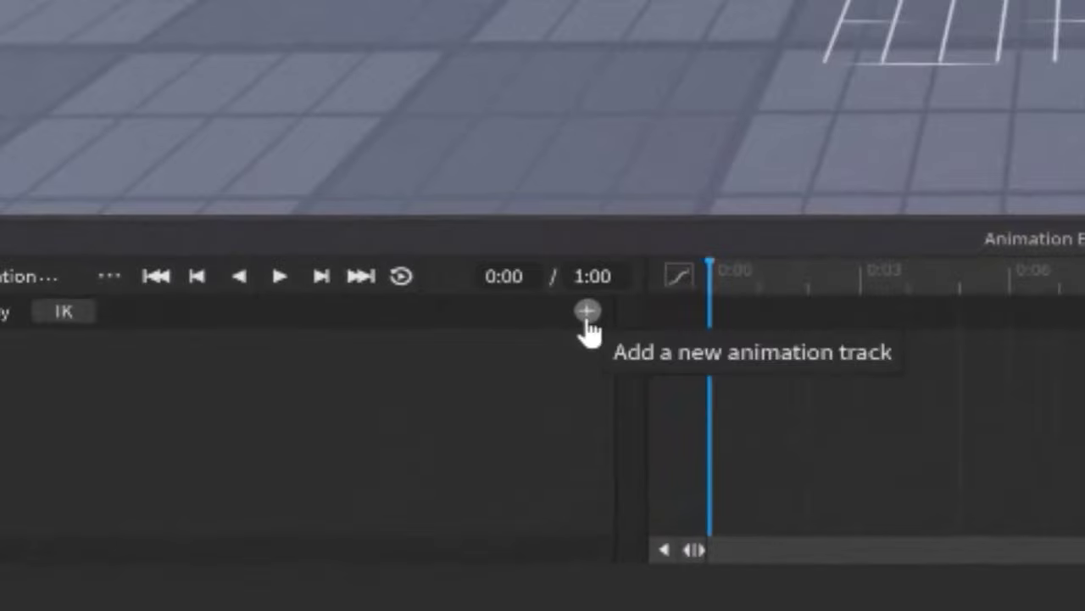
Step: Add animation tracks for all of Mr. Dummy's body parts and look through the resulting track list
{"action": "left_click", "coordinate": [587, 312]}
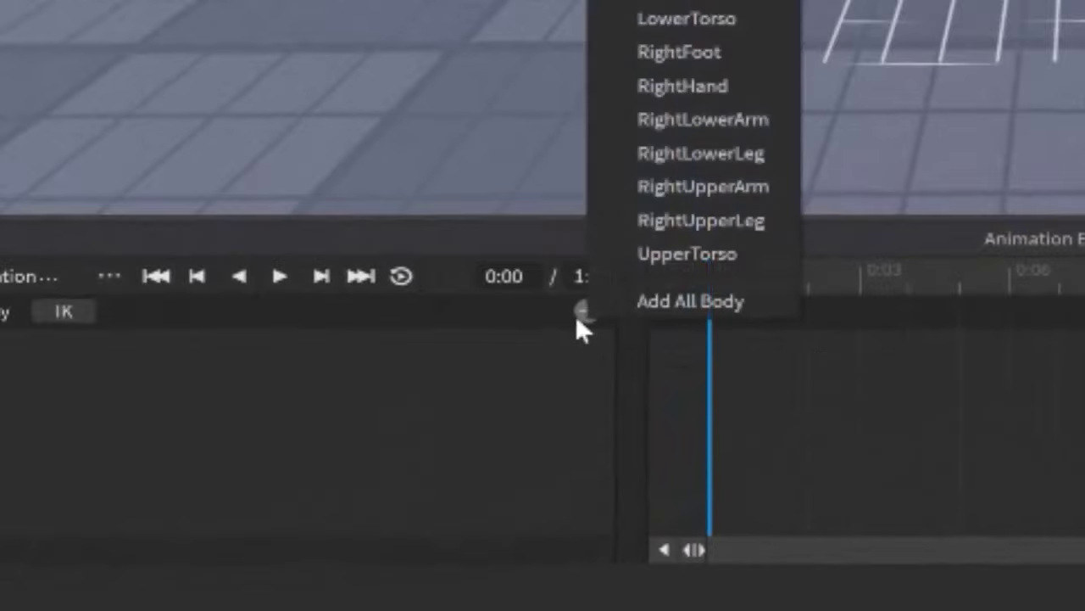
{"action": "left_click", "coordinate": [669, 302]}
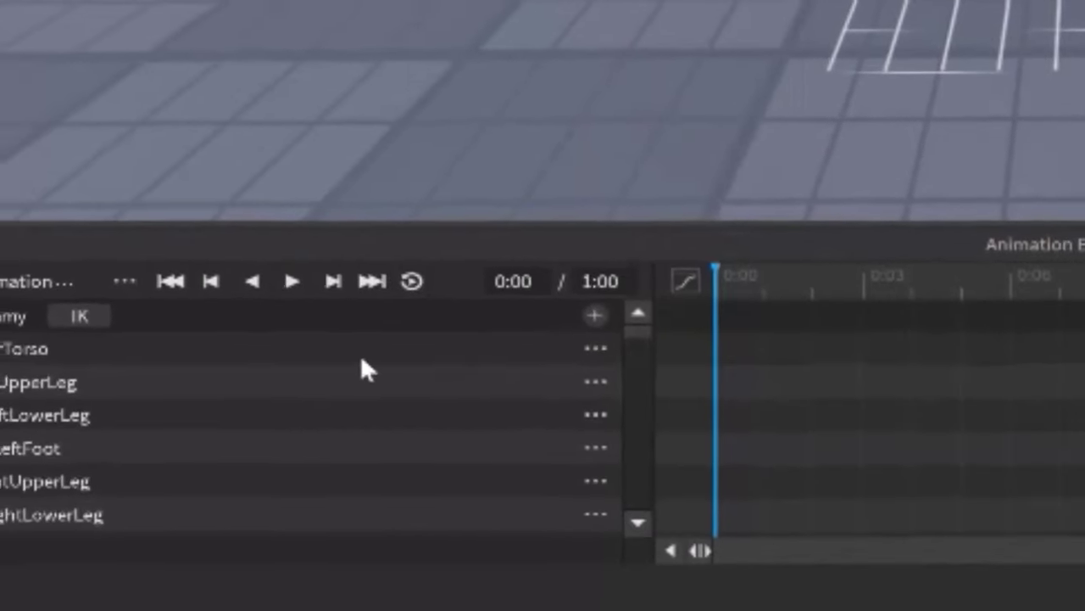
{"action": "scroll", "coordinate": [218, 429], "scroll_direction": "down", "scroll_amount": 3}
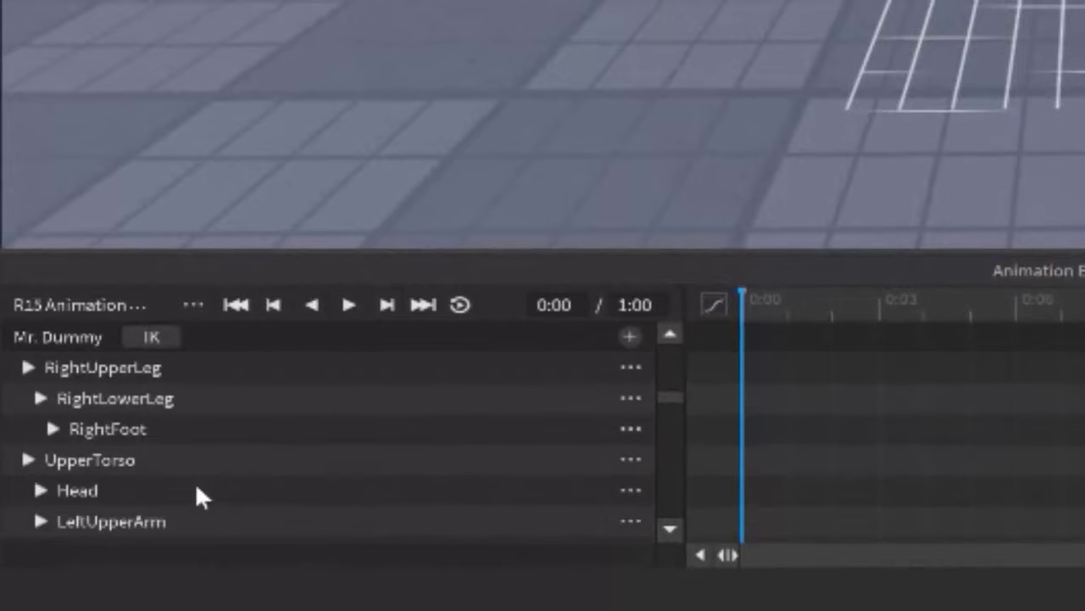
{"action": "scroll", "coordinate": [186, 483], "scroll_direction": "down", "scroll_amount": 2}
{"action": "scroll", "coordinate": [157, 445], "scroll_direction": "down", "scroll_amount": 2}
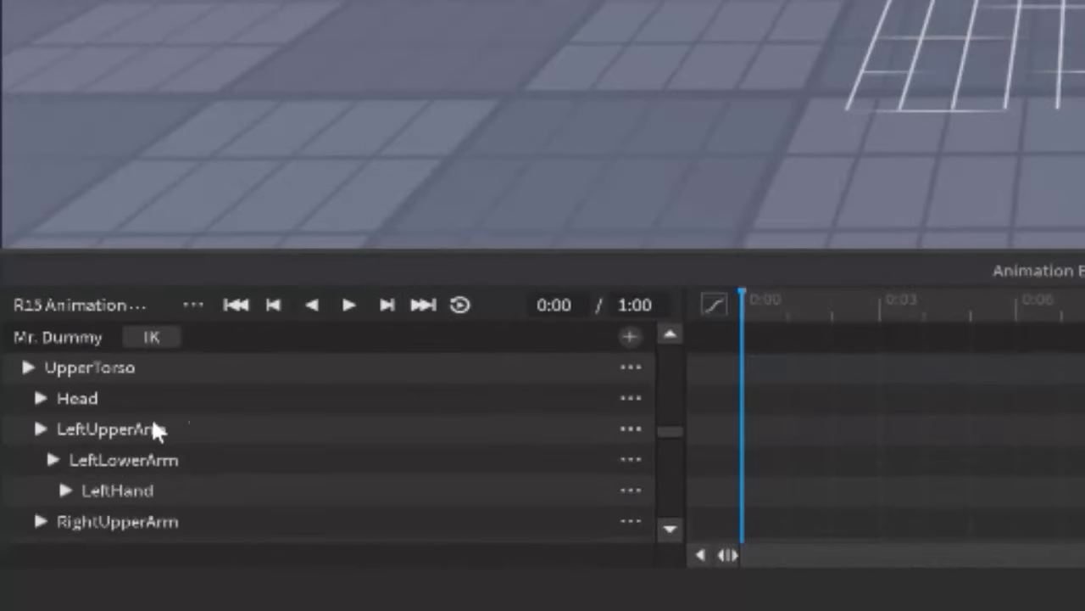
{"action": "scroll", "coordinate": [254, 475], "scroll_direction": "up", "scroll_amount": 8}
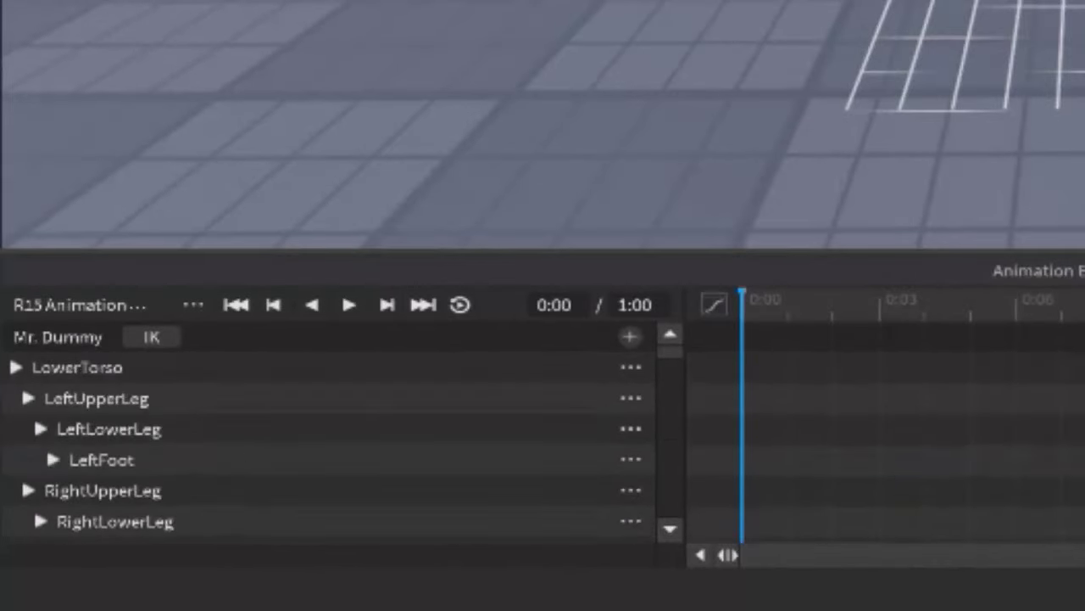
Step: Add a keyframe for all body tracks at 0:00 and move the playhead to 0:09
{"action": "right_click", "coordinate": [741, 326]}
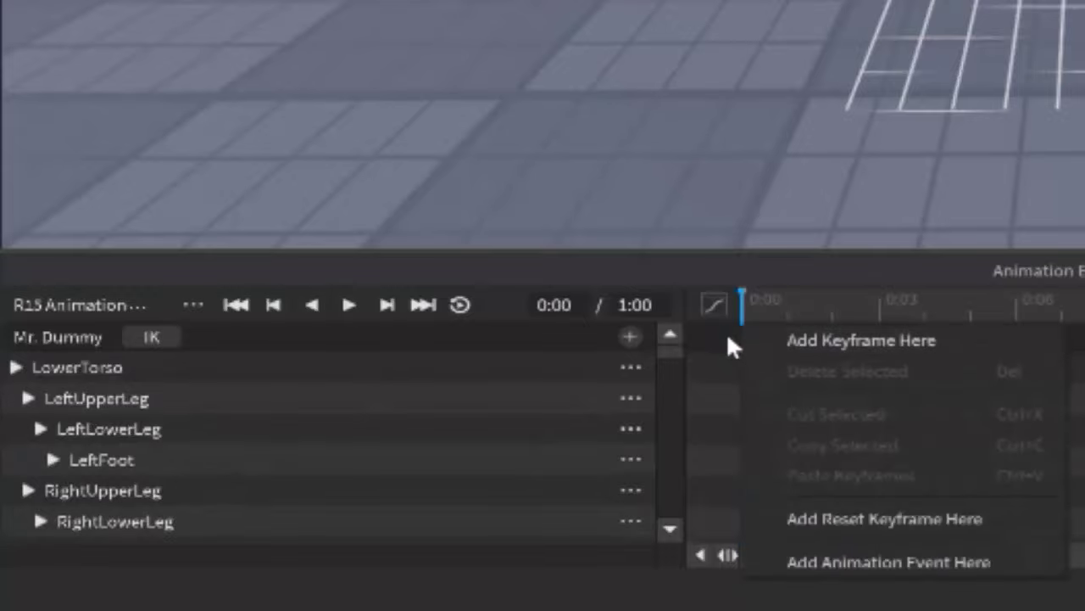
{"action": "left_click", "coordinate": [856, 339]}
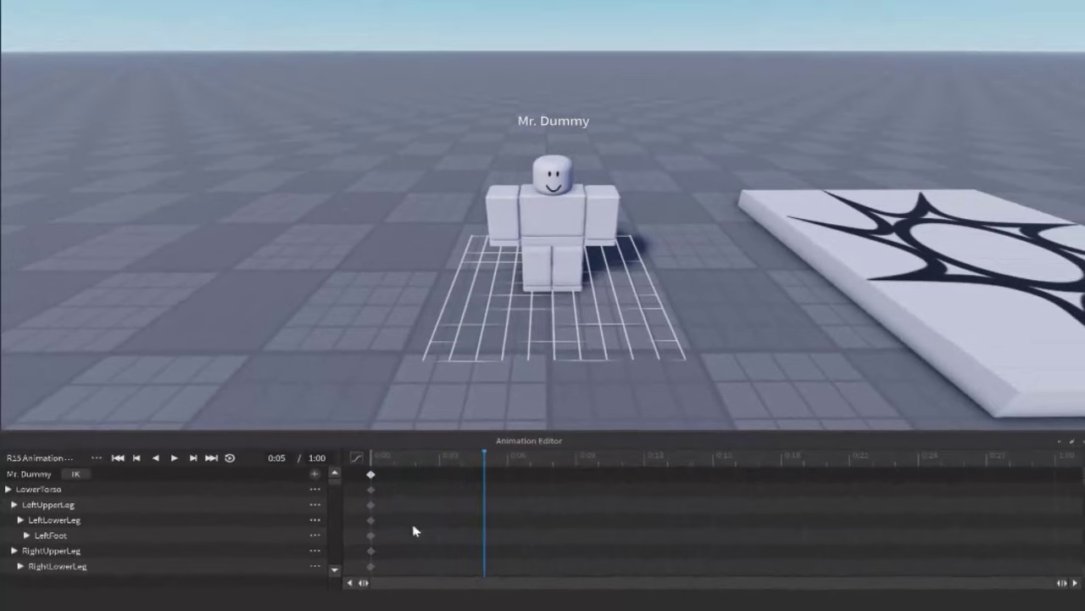
{"action": "left_click_drag", "start_coordinate": [395, 525], "coordinate": [388, 495]}
{"action": "left_click", "coordinate": [373, 462]}
{"action": "left_click", "coordinate": [576, 458]}
Step: Select Mr. Dummy's right upper arm and view it from the side for posing
{"action": "scroll", "coordinate": [543, 359], "scroll_direction": "up", "scroll_amount": 3}
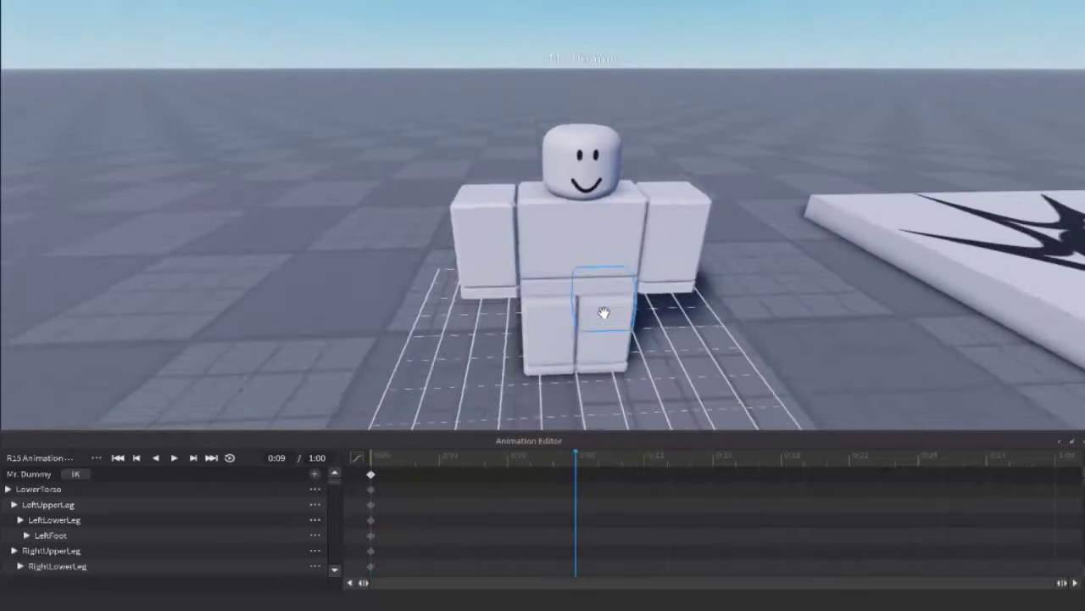
{"action": "scroll", "coordinate": [737, 181], "scroll_direction": "down", "scroll_amount": 2}
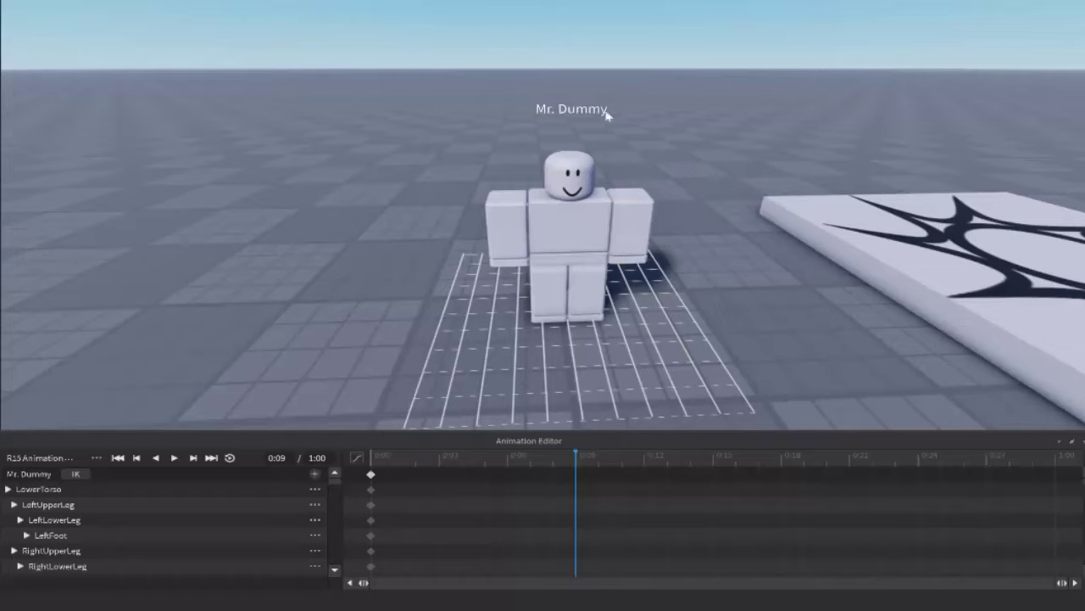
{"action": "left_click", "coordinate": [497, 225]}
{"action": "right_click_drag", "start_coordinate": [497, 225], "coordinate": [559, 180]}
{"action": "scroll", "coordinate": [534, 225], "scroll_direction": "down", "scroll_amount": 2}
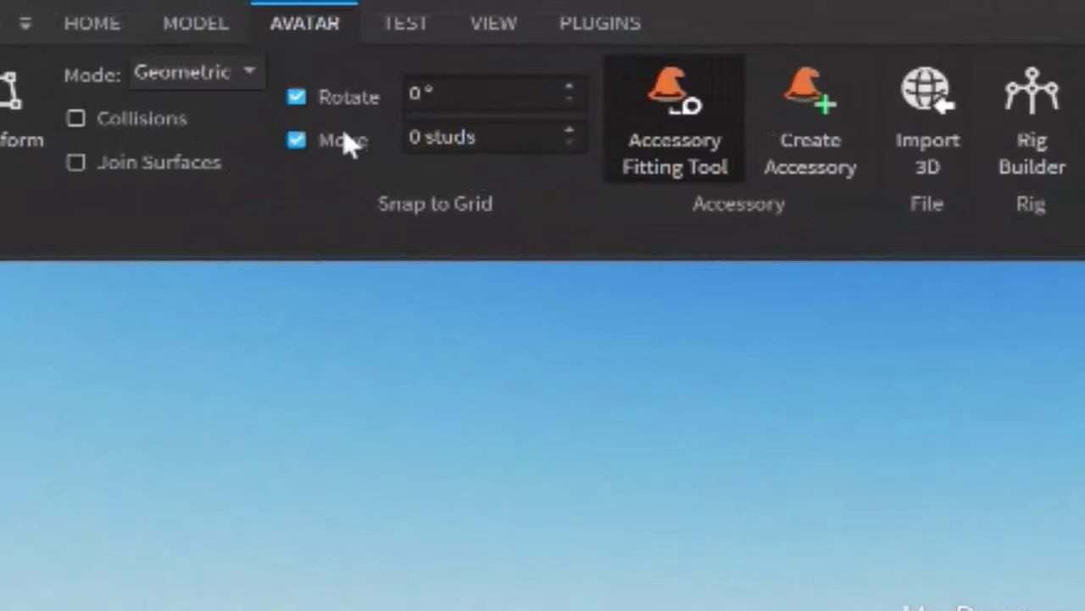
{"action": "left_click", "coordinate": [475, 137]}
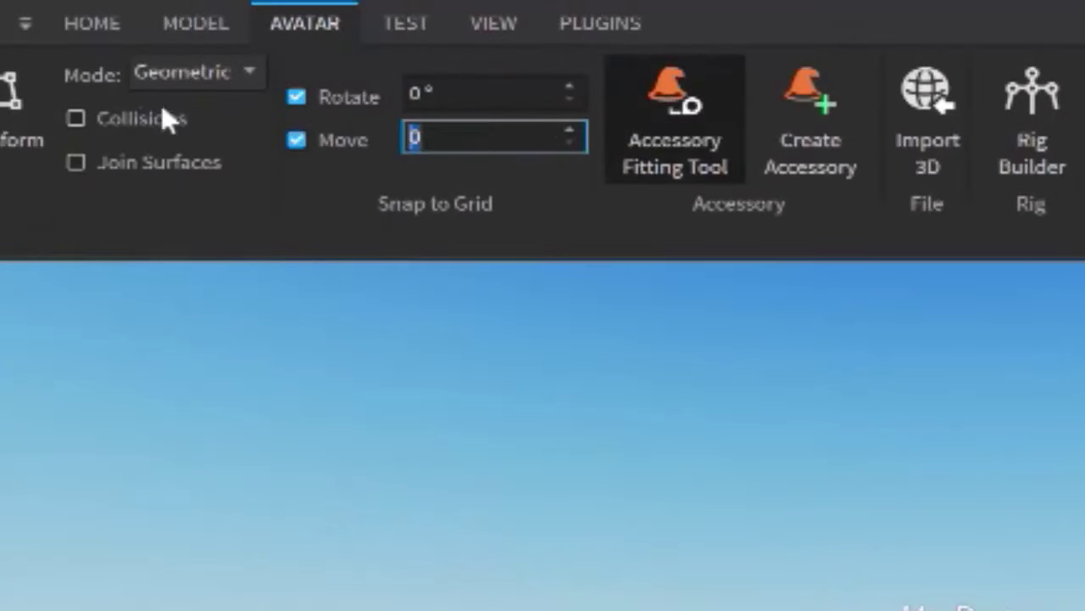
{"action": "left_click", "coordinate": [296, 140]}
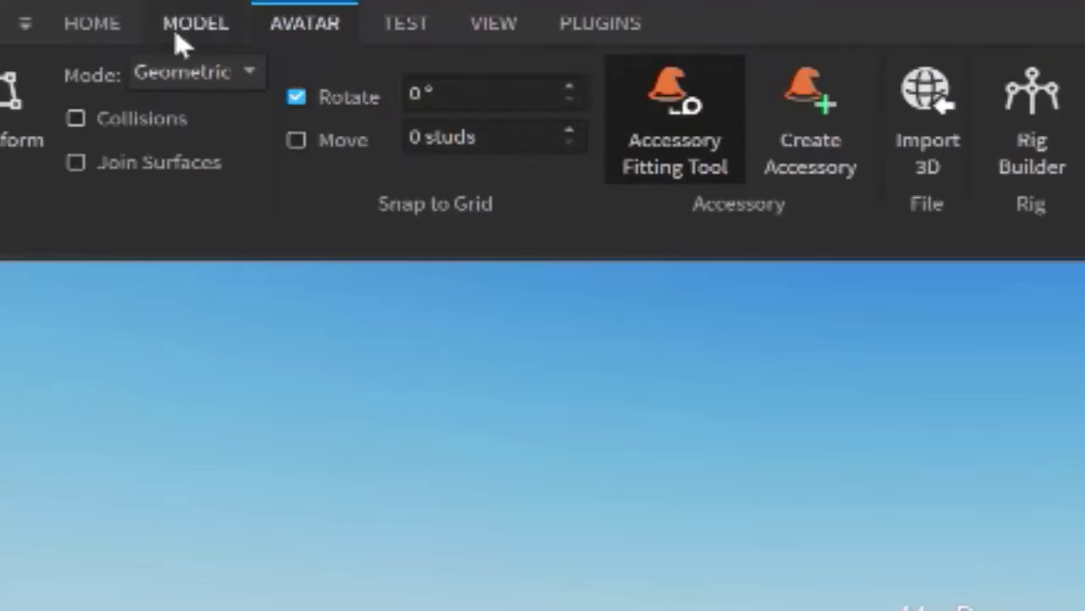
{"action": "left_click", "coordinate": [324, 141]}
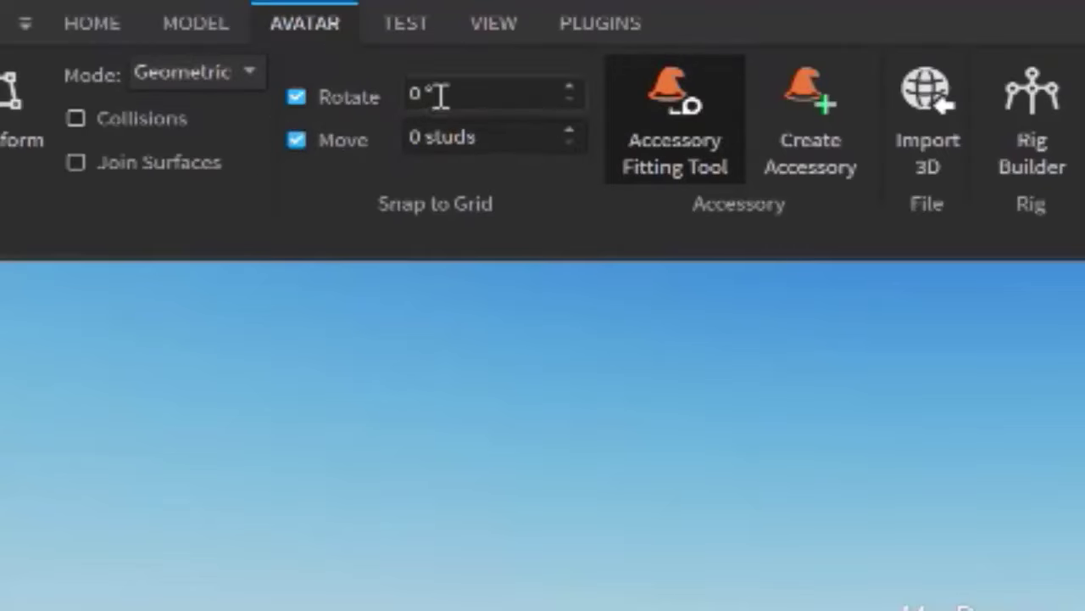
{"action": "left_click", "coordinate": [437, 94]}
{"action": "left_click", "coordinate": [439, 114]}
{"action": "left_click", "coordinate": [441, 92]}
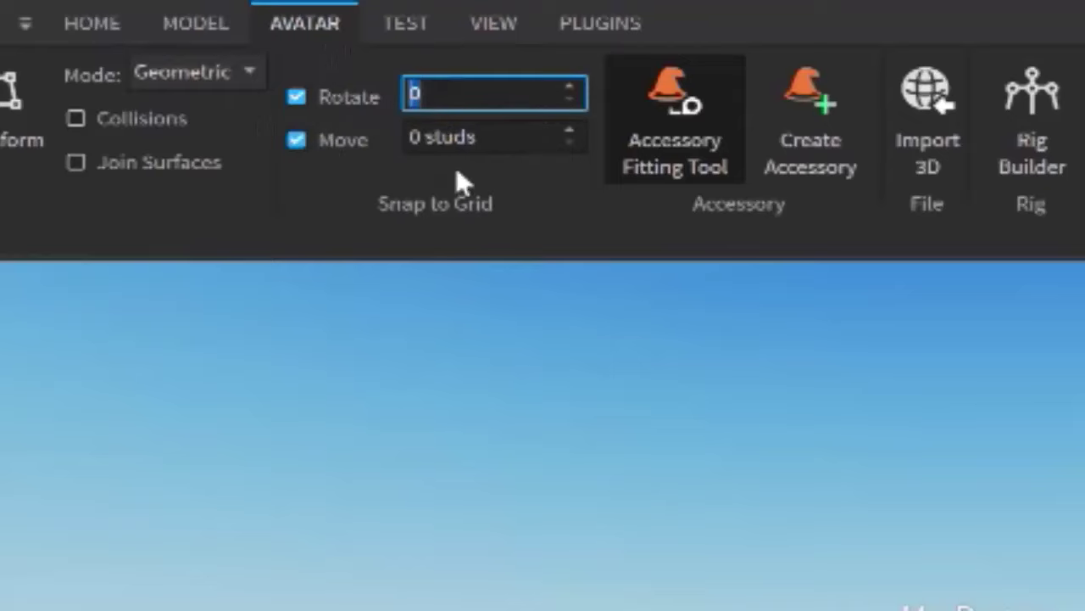
{"action": "left_click", "coordinate": [455, 174]}
Step: Adjust the Rotate snap increment and set the Move snap increment to 10 studs
{"action": "left_click", "coordinate": [436, 96]}
{"action": "key", "text": "Up"}
{"action": "left_click", "coordinate": [517, 134]}
{"action": "key", "text": "Up"}
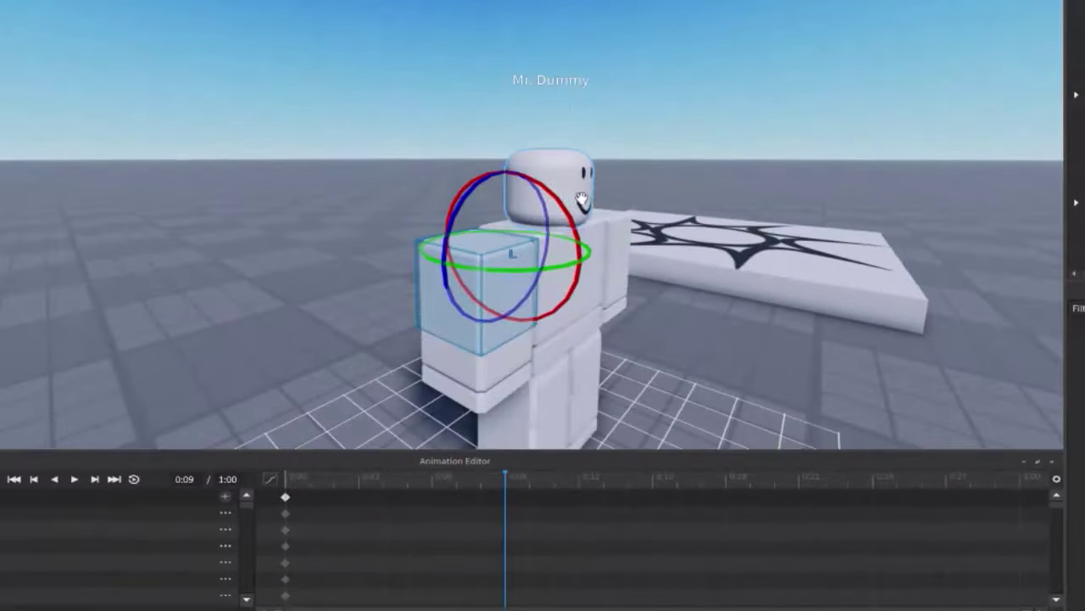
Step: Set the Move snap increment to 0.1 studs
{"action": "mouse_move", "coordinate": [563, 216]}
{"action": "left_mouse_down"}
{"action": "mouse_move", "coordinate": [576, 311]}
{"action": "mouse_move", "coordinate": [504, 338]}
{"action": "mouse_move", "coordinate": [497, 178]}
{"action": "mouse_move", "coordinate": [567, 243]}
{"action": "mouse_move", "coordinate": [559, 222]}
{"action": "mouse_move", "coordinate": [567, 247]}
{"action": "mouse_move", "coordinate": [562, 222]}
{"action": "left_mouse_up"}
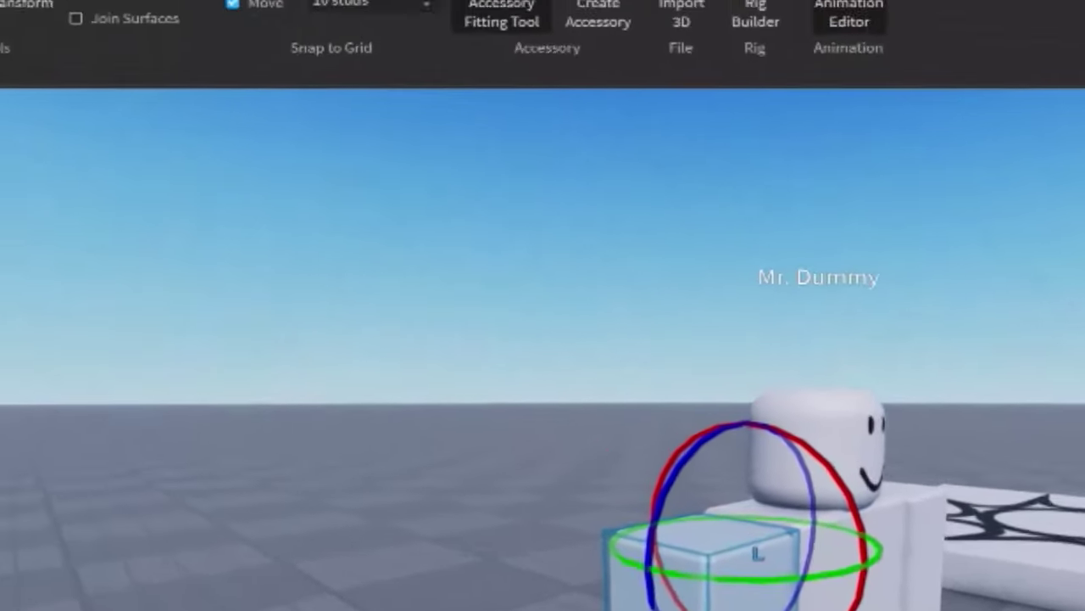
{"action": "double_click", "coordinate": [543, 97]}
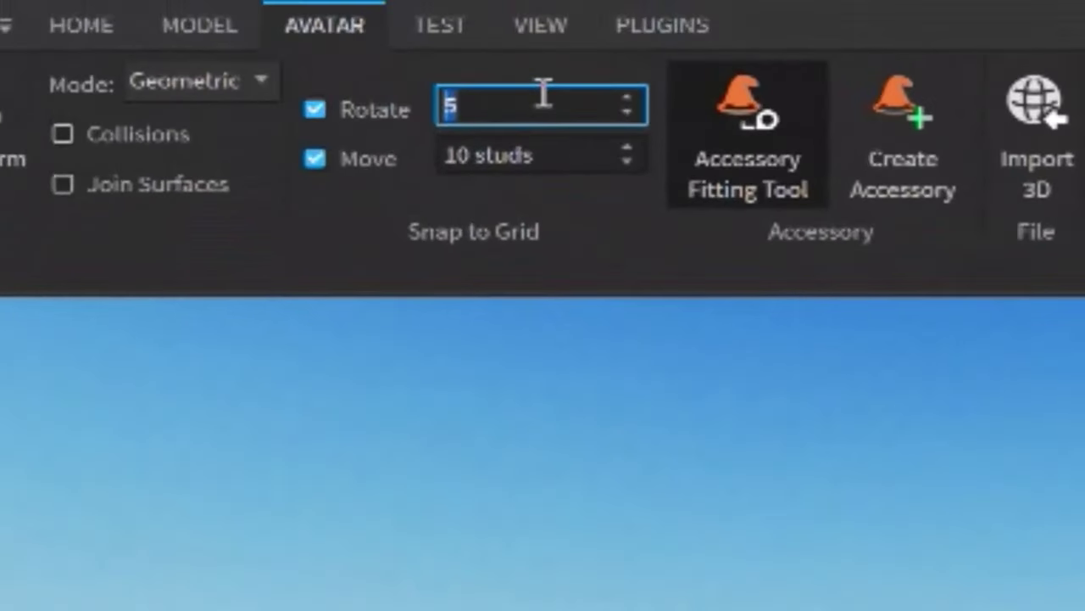
{"action": "double_click", "coordinate": [481, 161]}
{"action": "type", "text": "0.1"}
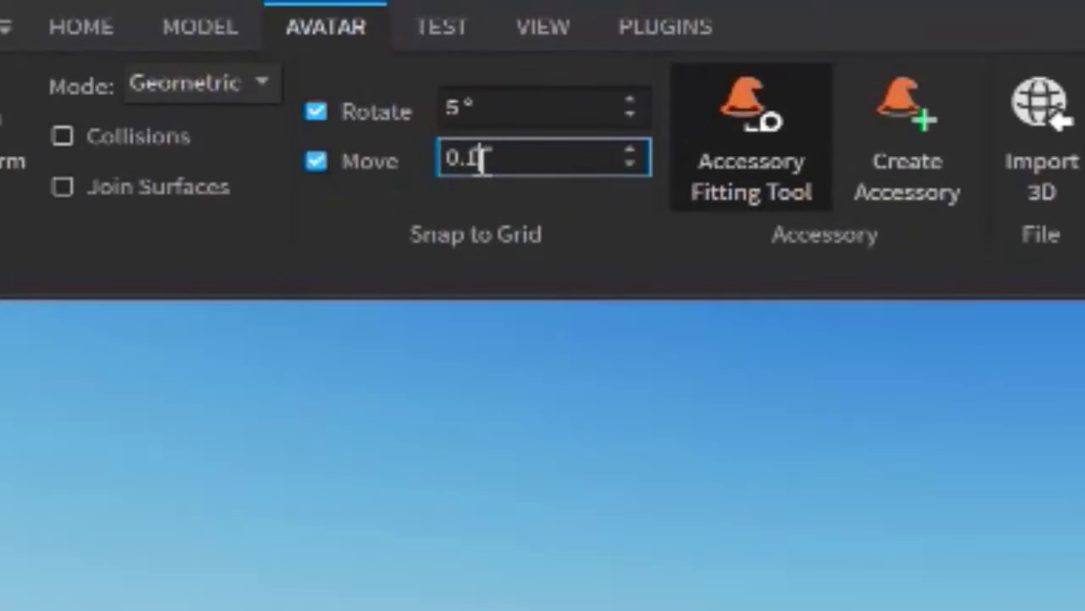
{"action": "double_click", "coordinate": [481, 160]}
Step: Select Mr. Dummy's right upper arm and examine its X, Y and Z rotation handles from the front and the side
{"action": "left_click", "coordinate": [473, 227]}
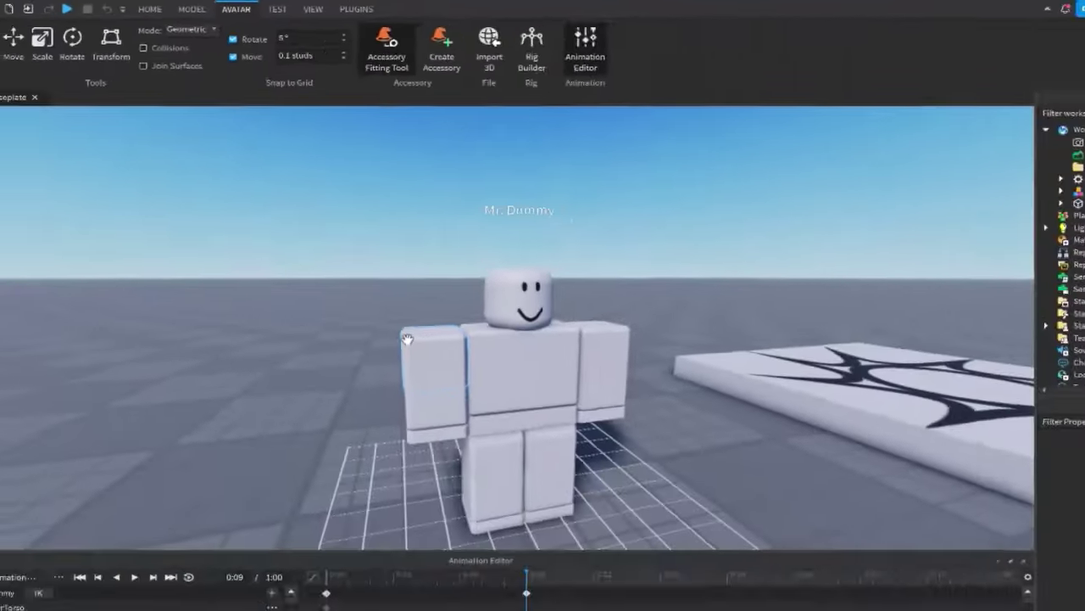
{"action": "left_click", "coordinate": [451, 293]}
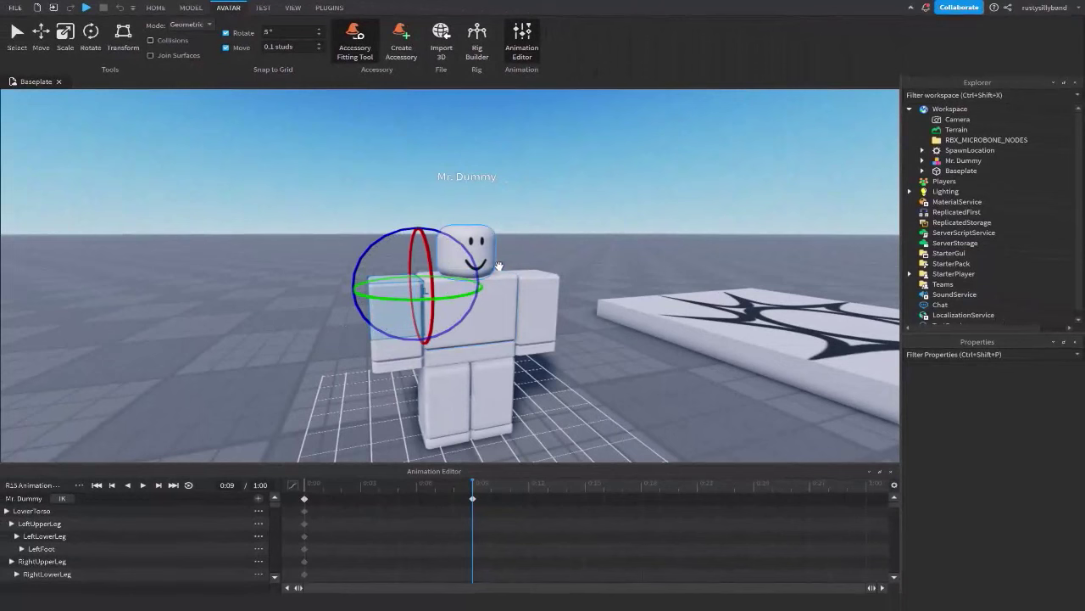
{"action": "right_click_drag", "start_coordinate": [456, 262], "coordinate": [455, 268]}
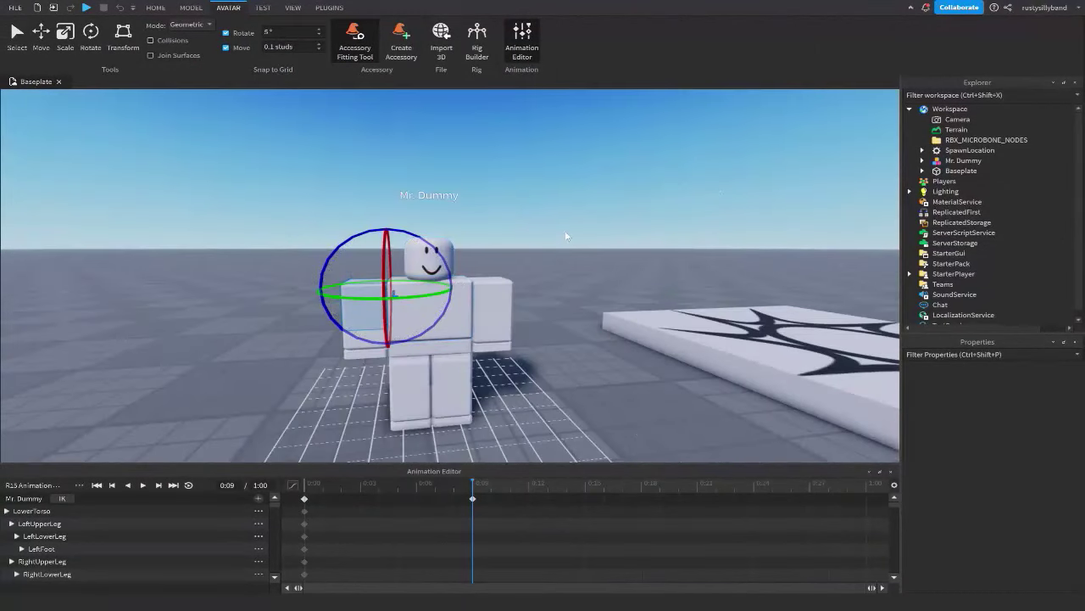
{"action": "right_click_drag", "start_coordinate": [566, 235], "coordinate": [475, 252]}
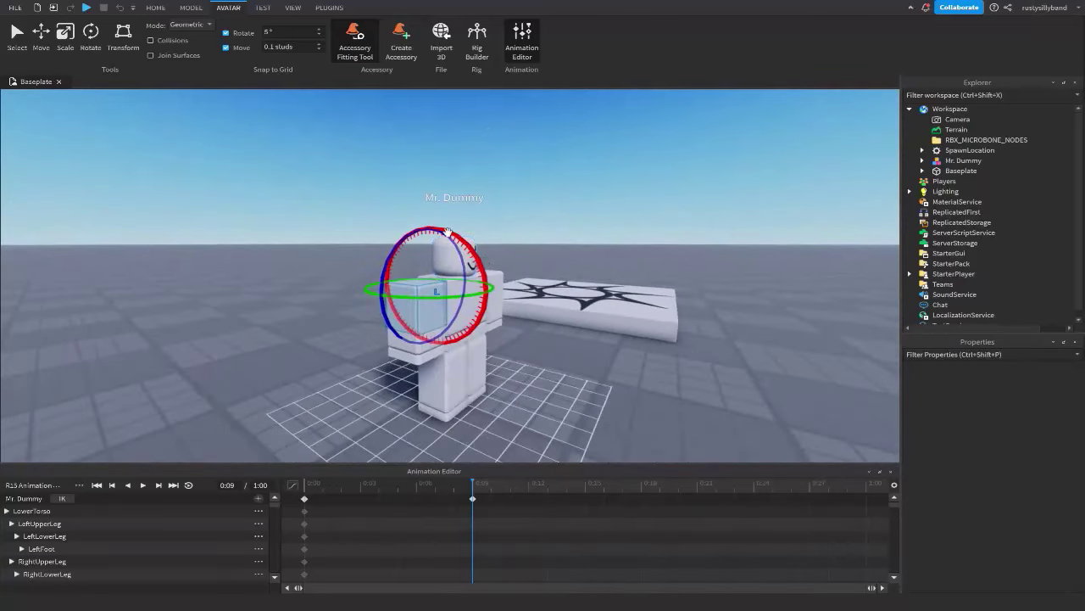
{"action": "left_click_drag", "start_coordinate": [448, 234], "coordinate": [526, 252]}
{"action": "scroll", "coordinate": [525, 252], "scroll_direction": "down", "scroll_amount": 3}
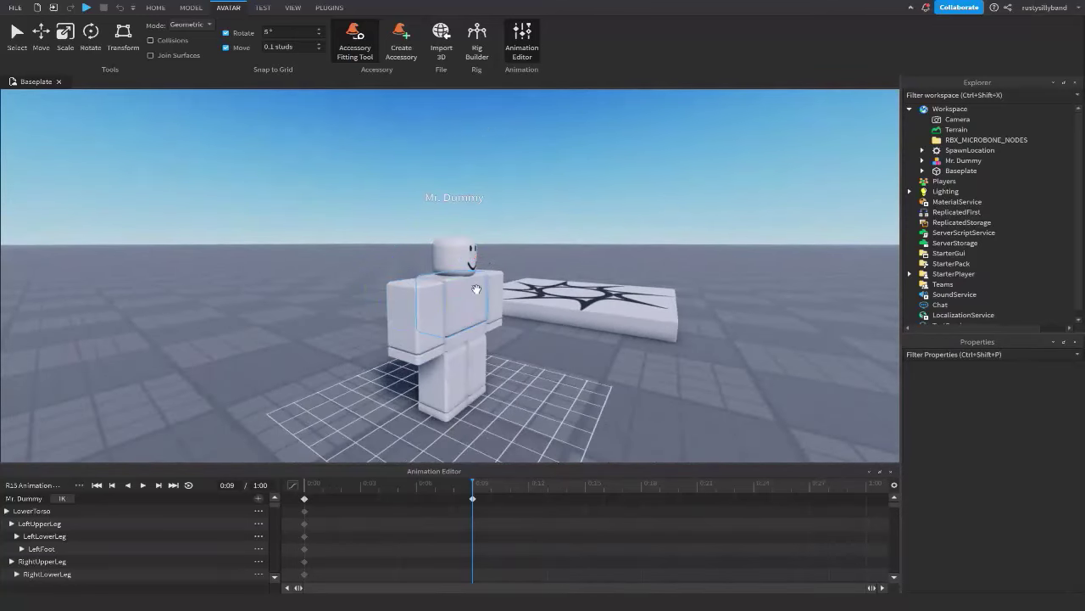
{"action": "scroll", "coordinate": [475, 271], "scroll_direction": "up", "scroll_amount": 5}
{"action": "scroll", "coordinate": [458, 284], "scroll_direction": "down", "scroll_amount": 5}
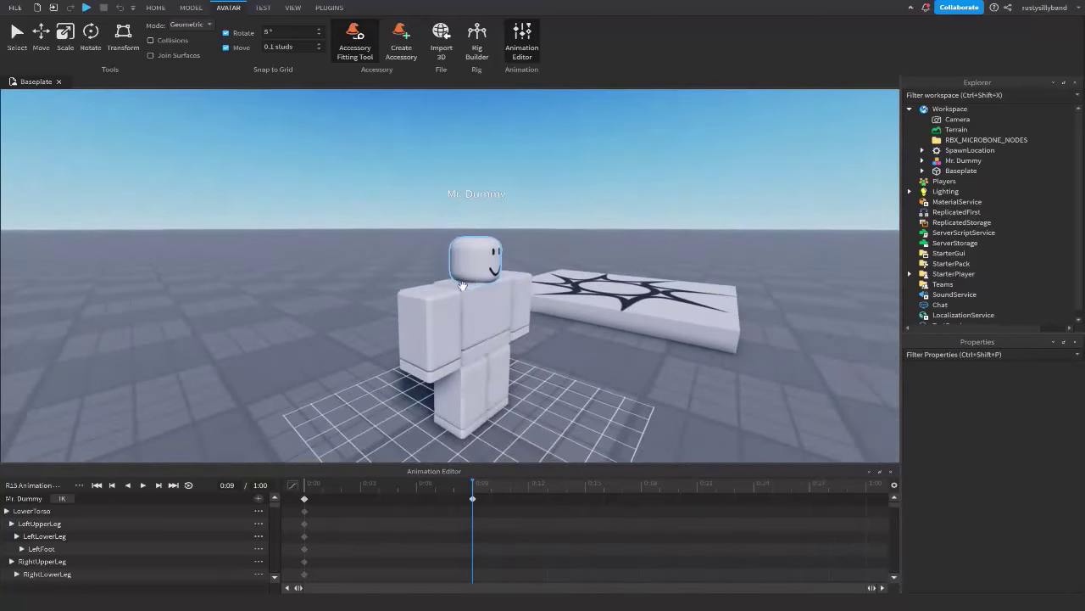
{"action": "left_click", "coordinate": [415, 318]}
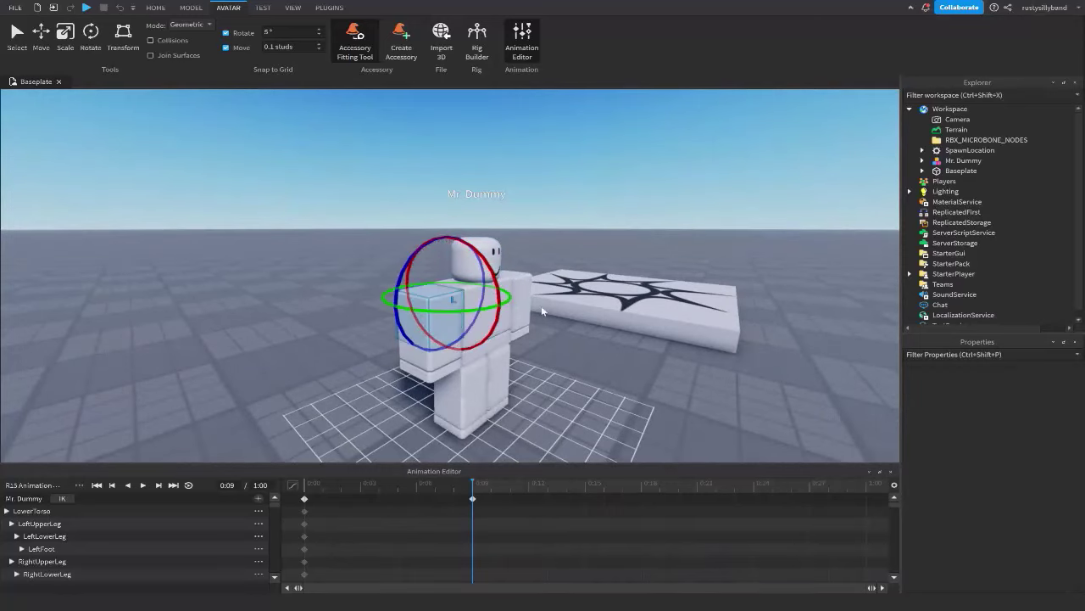
{"action": "left_click_drag", "start_coordinate": [541, 305], "coordinate": [503, 273]}
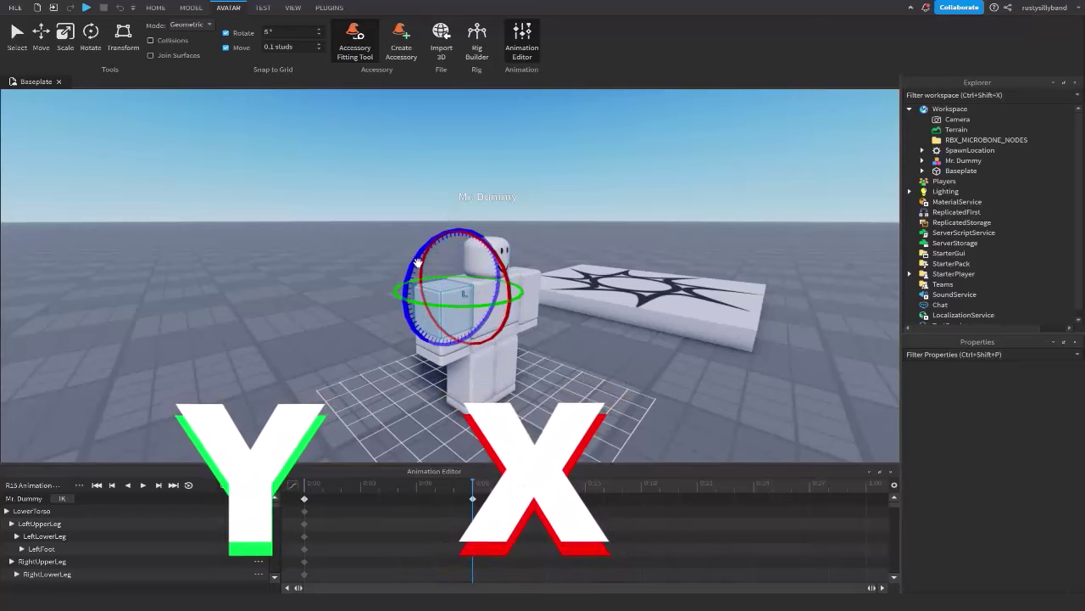
{"action": "mouse_move", "coordinate": [418, 264]}
{"action": "left_mouse_down"}
{"action": "mouse_move", "coordinate": [424, 241]}
{"action": "mouse_move", "coordinate": [398, 268]}
{"action": "left_mouse_up"}
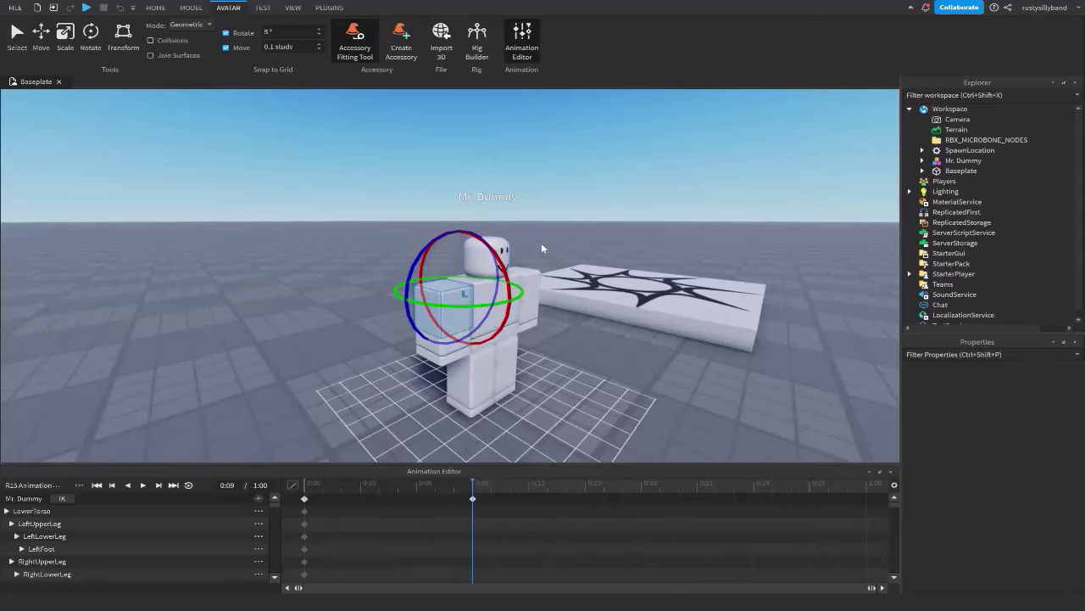
Step: Switch the right upper arm to move handles and shift the arm sideways away from the torso at 0:09
{"action": "key", "text": "r"}
{"action": "scroll", "coordinate": [541, 248], "scroll_direction": "up", "scroll_amount": 4}
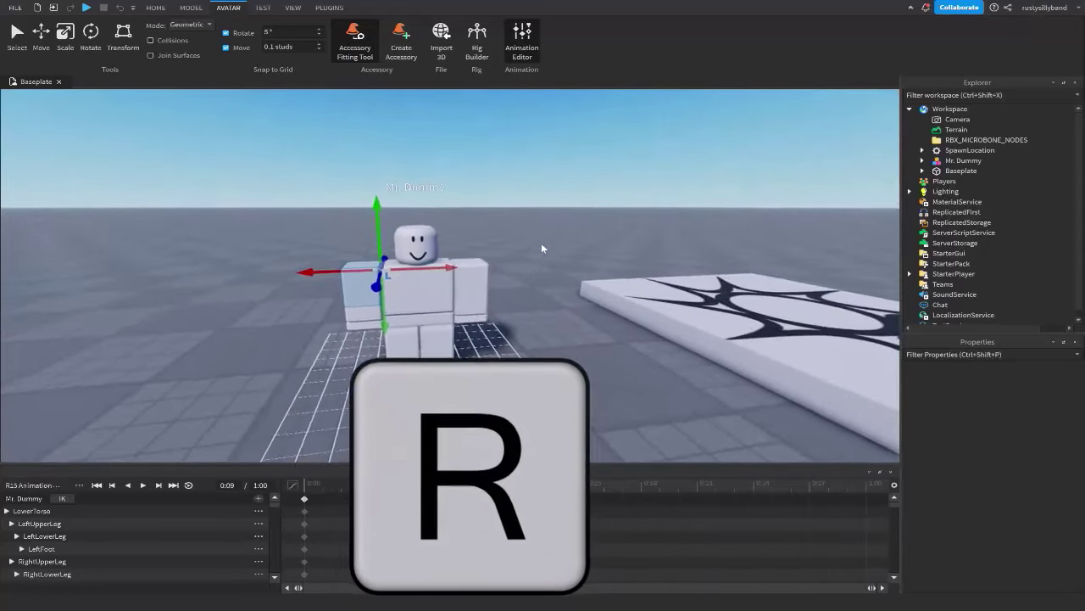
{"action": "scroll", "coordinate": [541, 247], "scroll_direction": "up", "scroll_amount": 5}
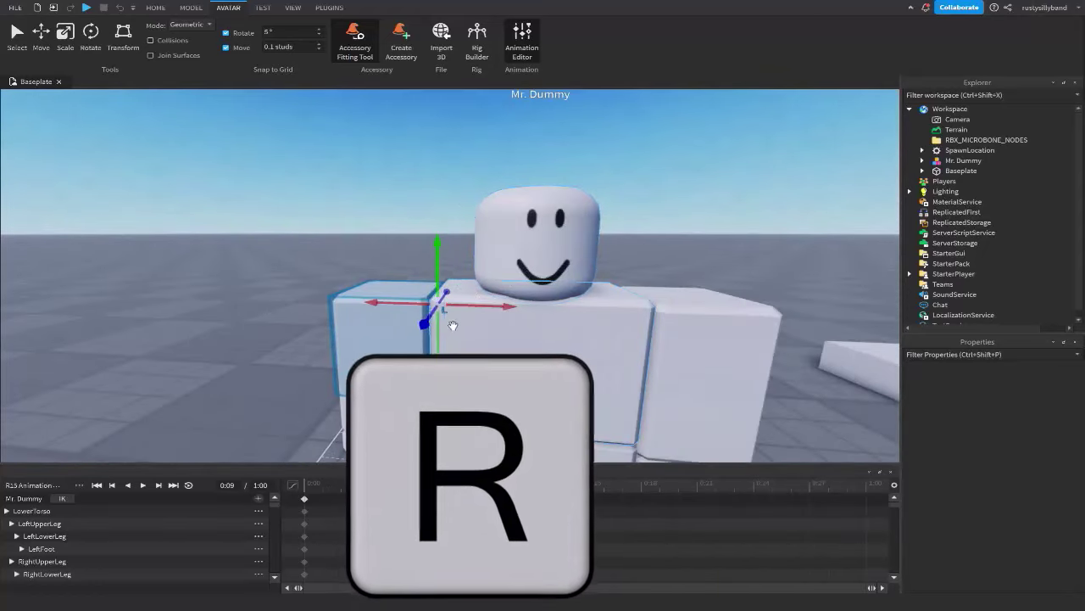
{"action": "scroll", "coordinate": [453, 326], "scroll_direction": "down", "scroll_amount": 5}
{"action": "left_click_drag", "start_coordinate": [458, 288], "coordinate": [364, 295]}
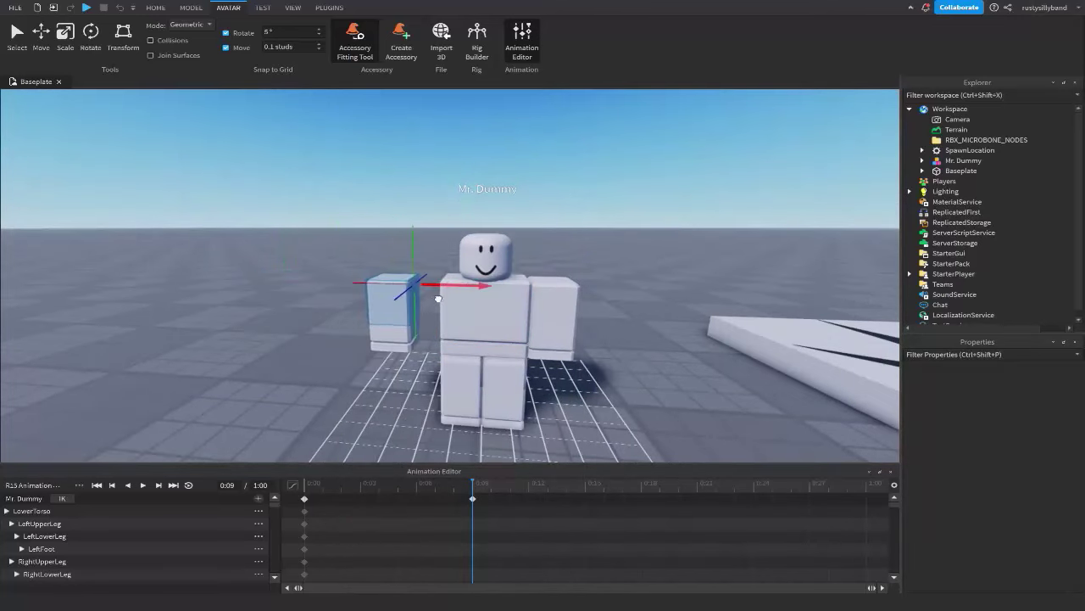
{"action": "scroll", "coordinate": [429, 243], "scroll_direction": "down", "scroll_amount": 3}
{"action": "scroll", "coordinate": [429, 243], "scroll_direction": "up", "scroll_amount": 2}
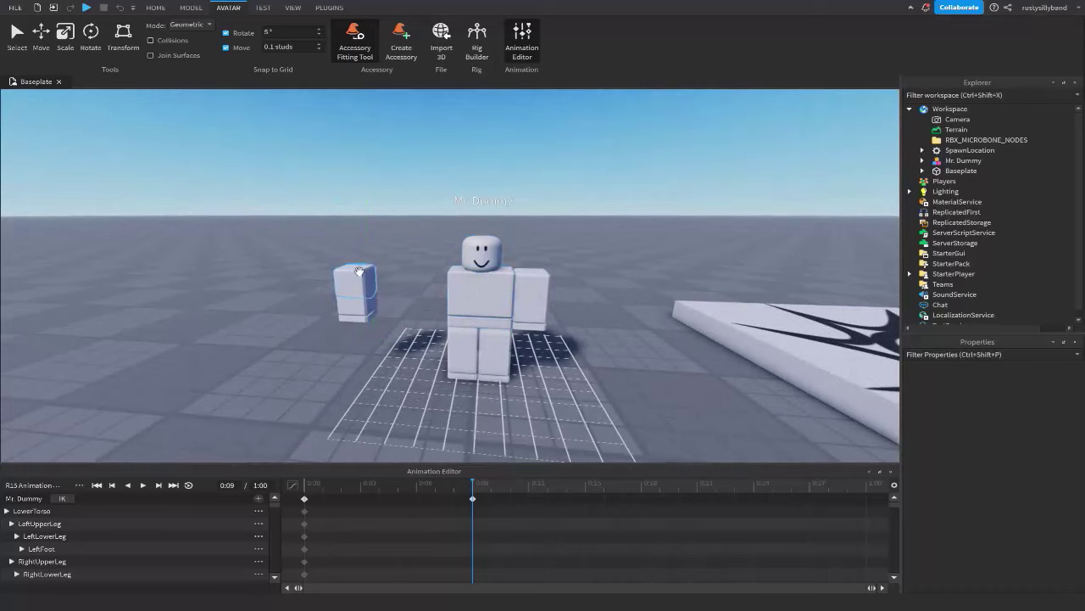
{"action": "left_click_drag", "start_coordinate": [429, 273], "coordinate": [407, 292]}
{"action": "scroll", "coordinate": [442, 347], "scroll_direction": "up", "scroll_amount": 5}
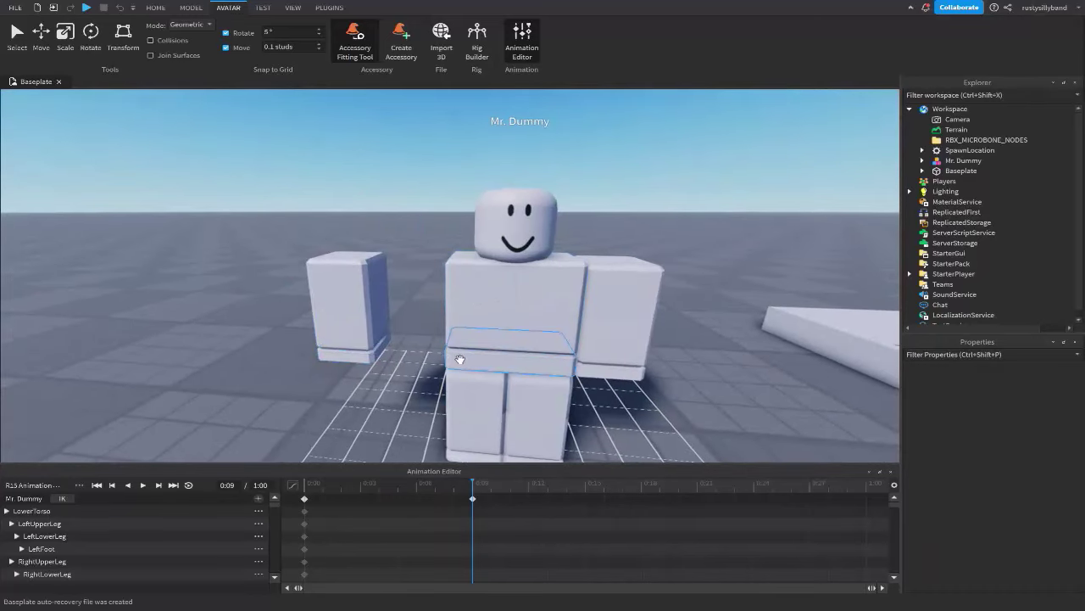
Step: Select the lower torso and adjust its position with the move handles to key it at 0:09
{"action": "left_click", "coordinate": [464, 363]}
{"action": "scroll", "coordinate": [481, 369], "scroll_direction": "down", "scroll_amount": 3}
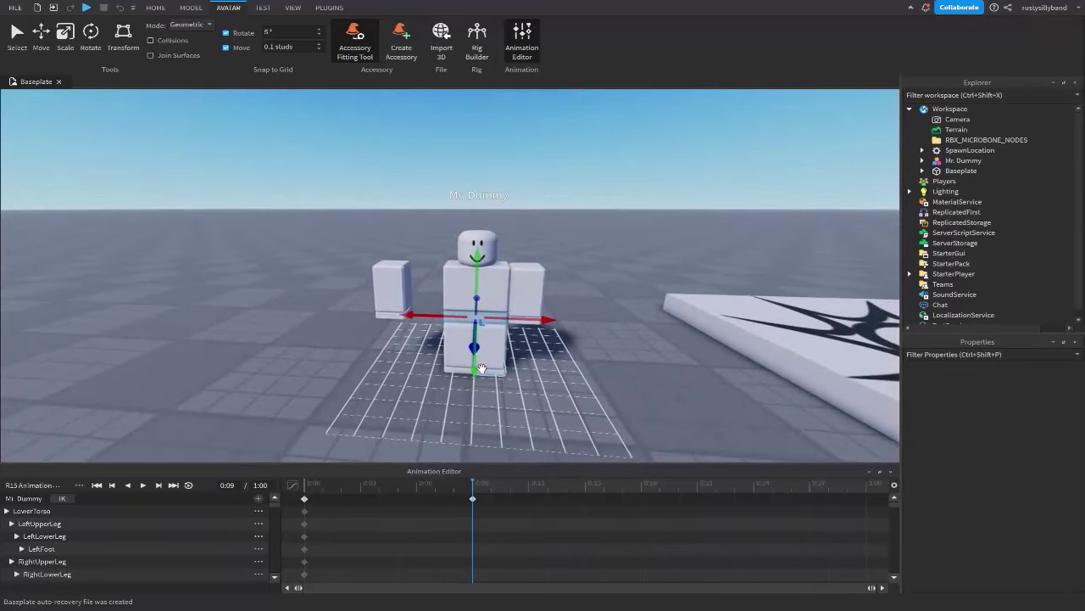
{"action": "left_click_drag", "start_coordinate": [481, 368], "coordinate": [531, 360]}
{"action": "scroll", "coordinate": [509, 320], "scroll_direction": "up", "scroll_amount": 3}
{"action": "scroll", "coordinate": [509, 320], "scroll_direction": "down", "scroll_amount": 3}
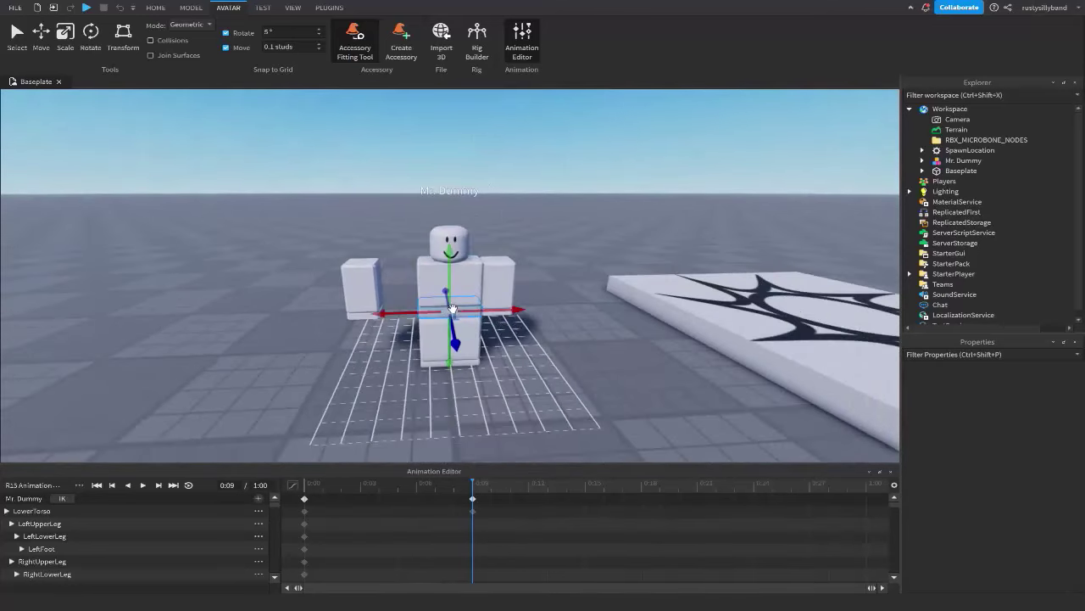
Step: Switch back to the rotation handles and deselect the lower torso, viewing the pose from the side and front
{"action": "key", "text": "ctrl+4"}
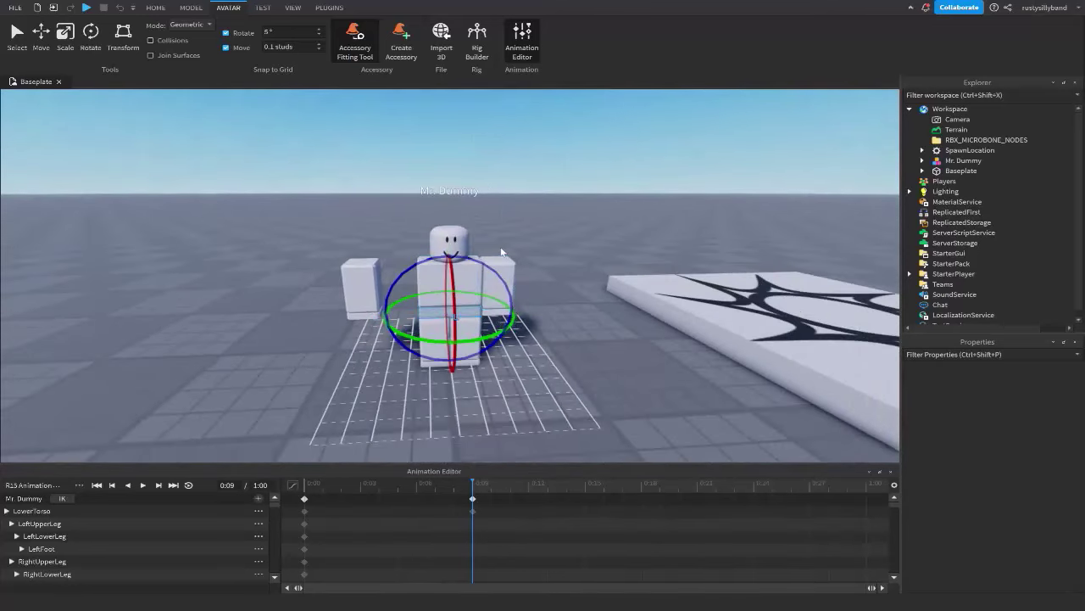
{"action": "right_click_drag", "start_coordinate": [501, 252], "coordinate": [517, 258]}
{"action": "left_click_drag", "start_coordinate": [670, 288], "coordinate": [722, 259]}
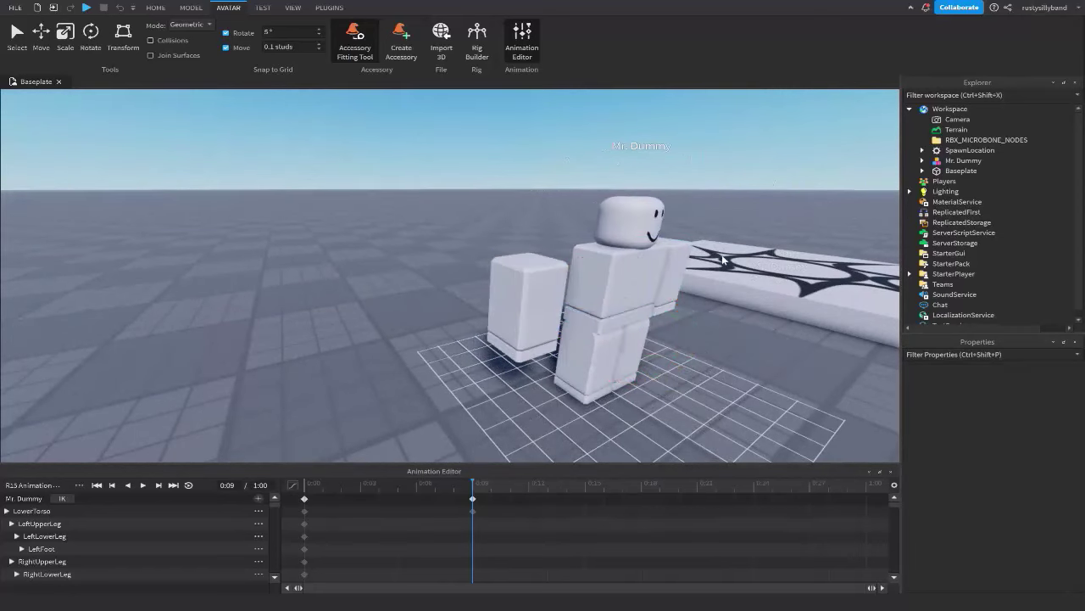
{"action": "right_click_drag", "start_coordinate": [722, 260], "coordinate": [562, 279]}
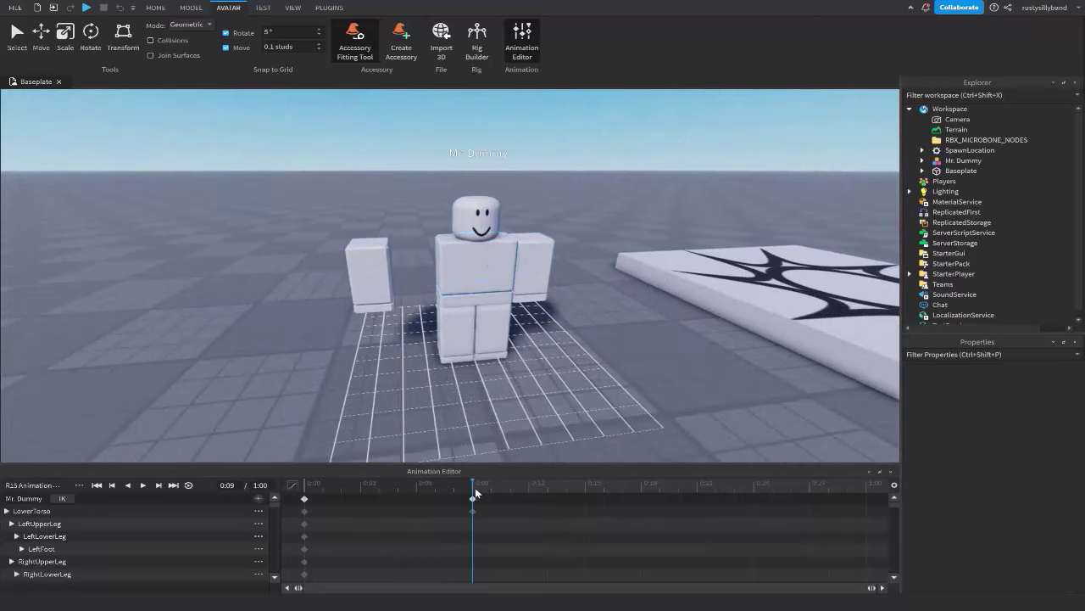
Step: Move the playhead to 0:18 and rotate Mr. Dummy's left upper arm forward to key the raised pose
{"action": "left_click_drag", "start_coordinate": [472, 493], "coordinate": [640, 485]}
{"action": "left_click", "coordinate": [536, 250]}
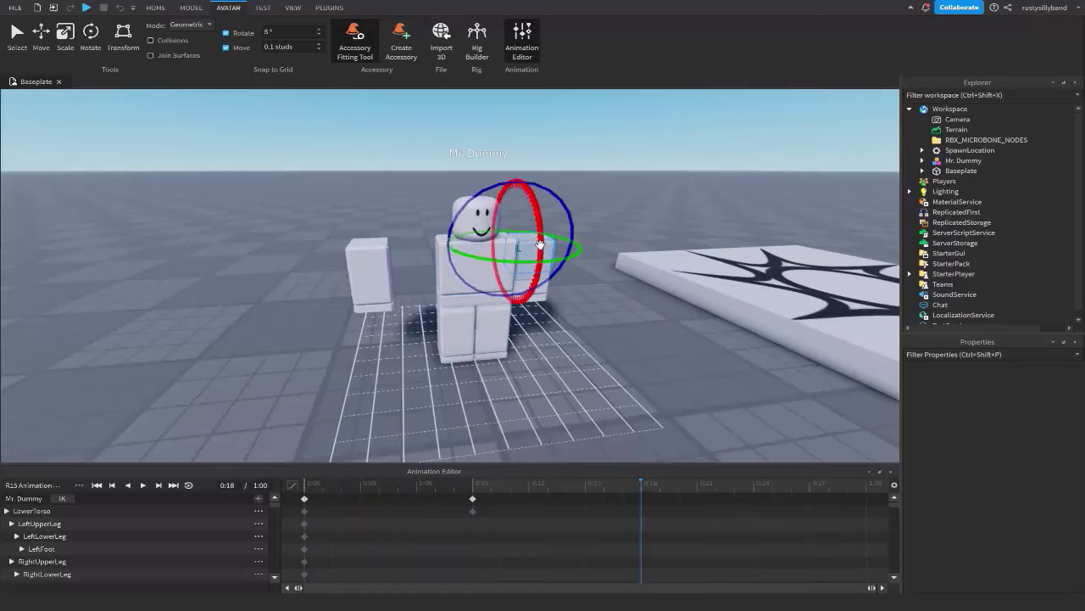
{"action": "left_click_drag", "start_coordinate": [519, 288], "coordinate": [594, 192]}
{"action": "left_click", "coordinate": [573, 357]}
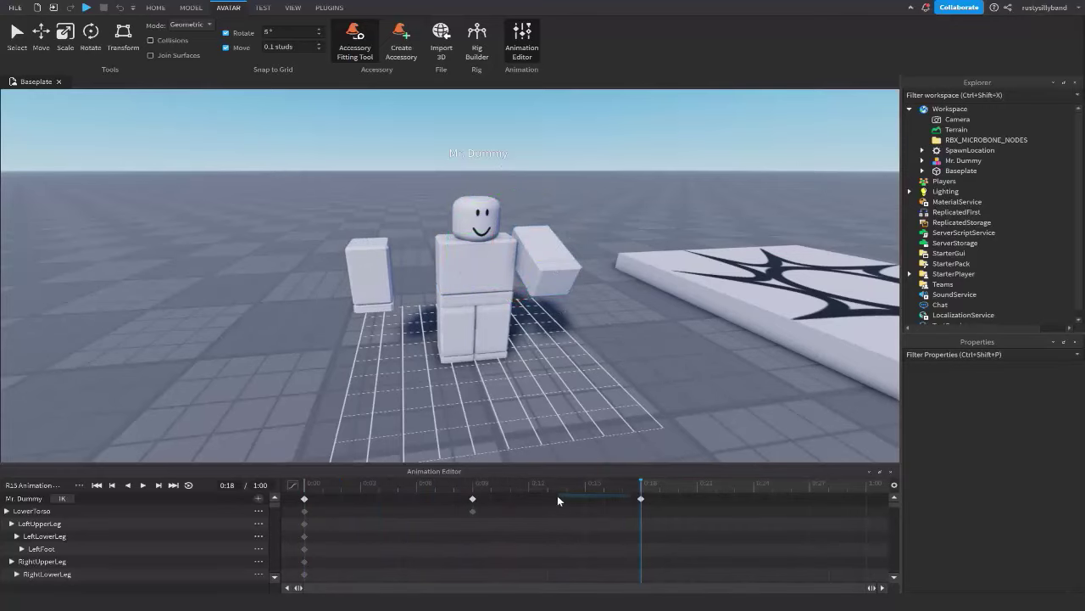
{"action": "left_click_drag", "start_coordinate": [492, 464], "coordinate": [468, 464]}
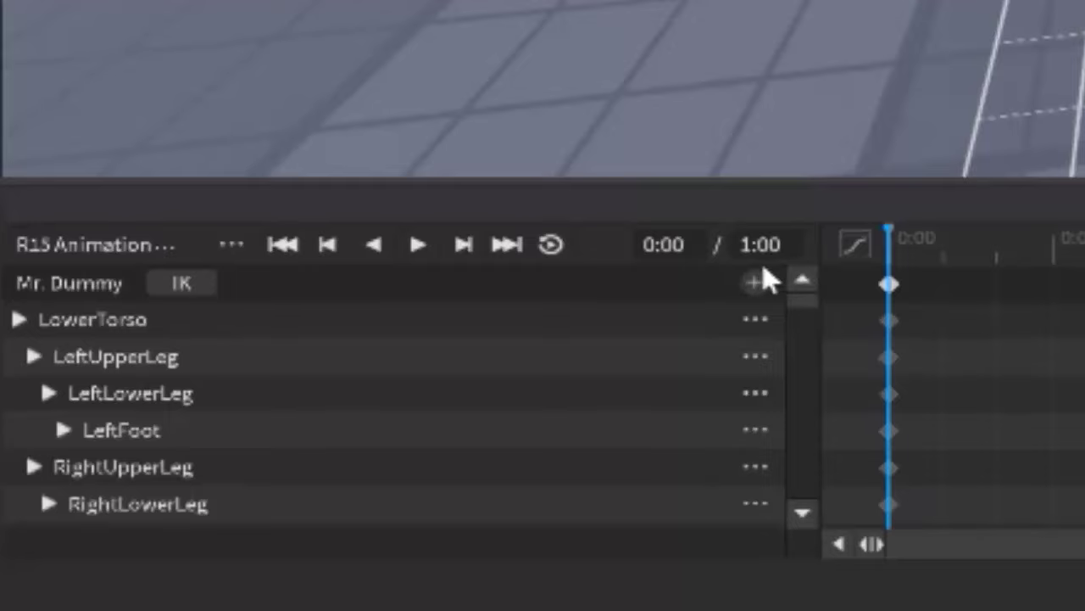
Step: Set the animation's timeline length to 5:00
{"action": "left_click", "coordinate": [777, 243]}
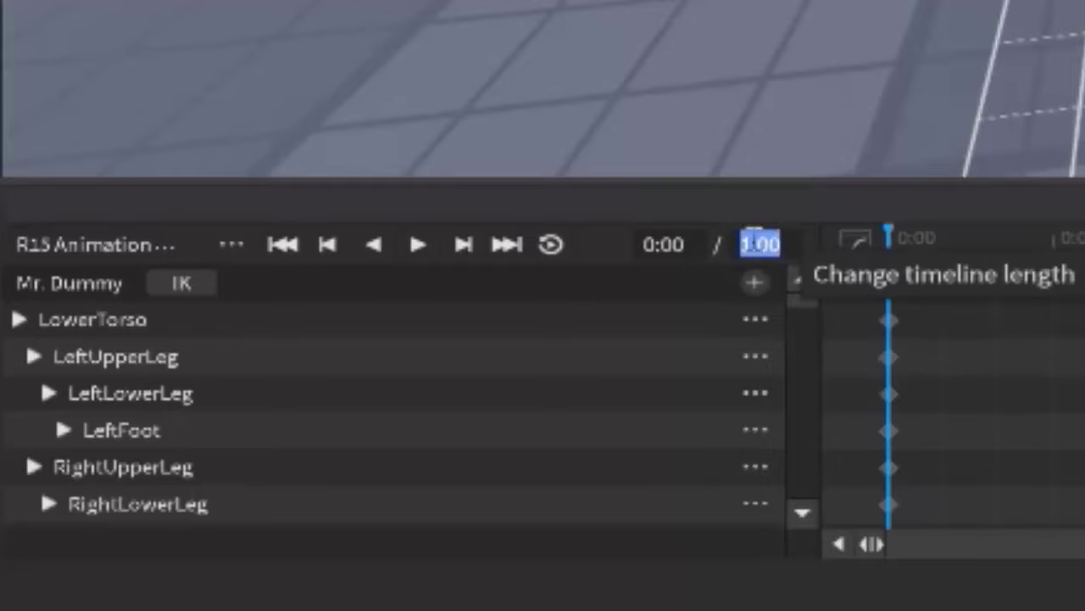
{"action": "type", "text": ":00"}
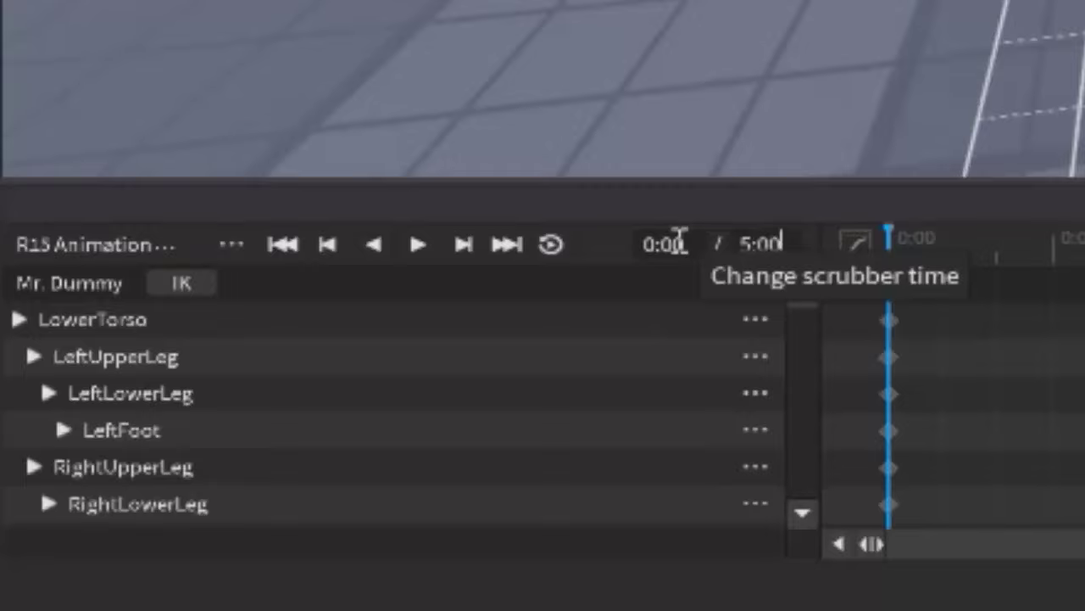
{"action": "key", "text": "Return"}
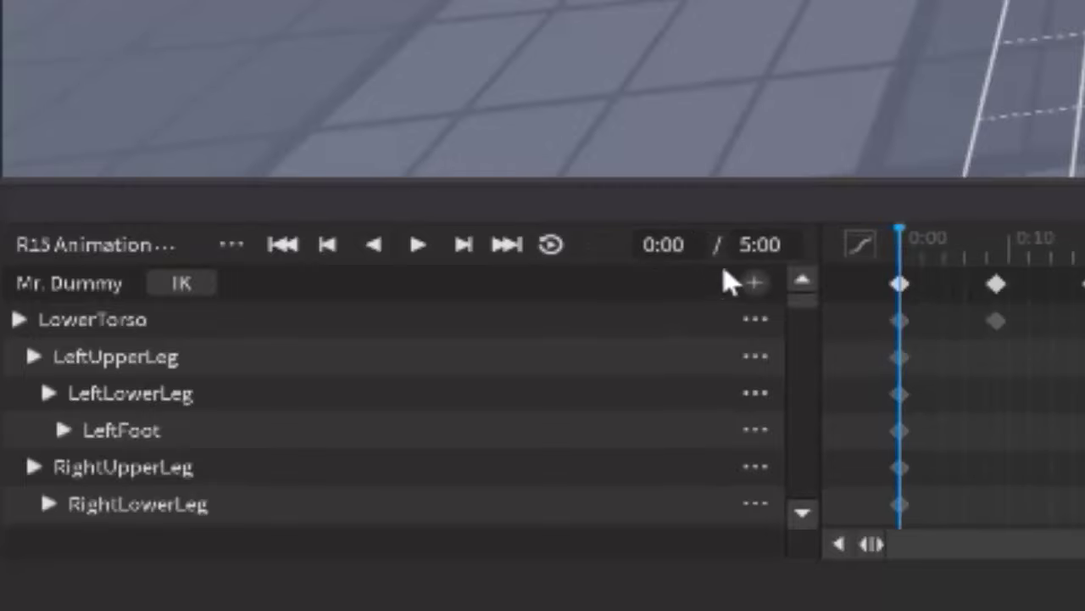
{"action": "left_click", "coordinate": [767, 245]}
{"action": "left_click", "coordinate": [813, 224]}
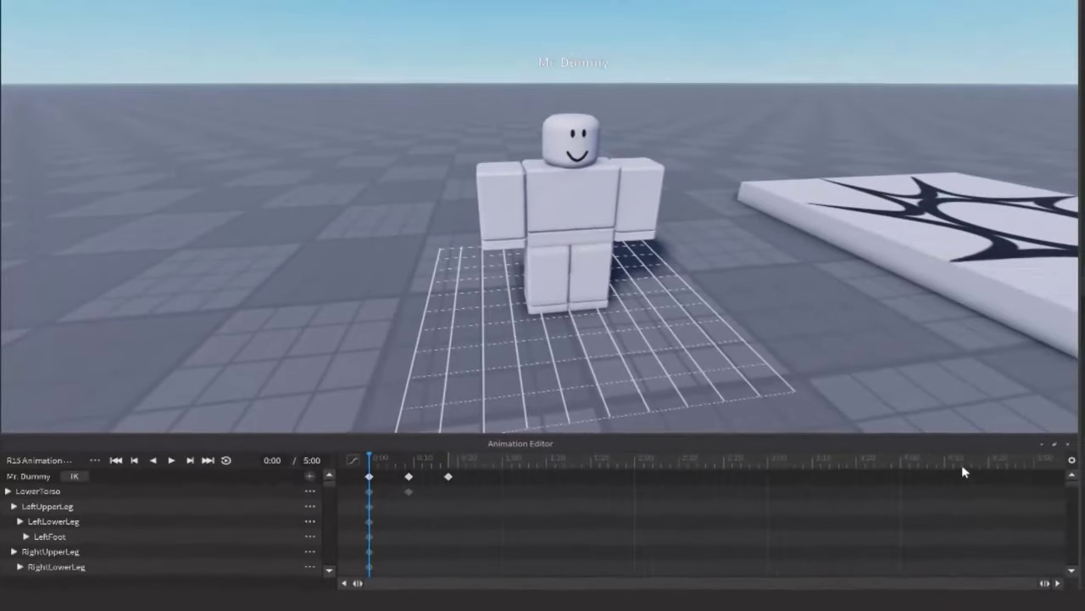
Step: Scrub the playhead to 3:07 and set the timeline length back to 1:00
{"action": "left_click_drag", "start_coordinate": [961, 464], "coordinate": [797, 492]}
{"action": "left_click", "coordinate": [294, 463]}
{"action": "type", "text": "1"}
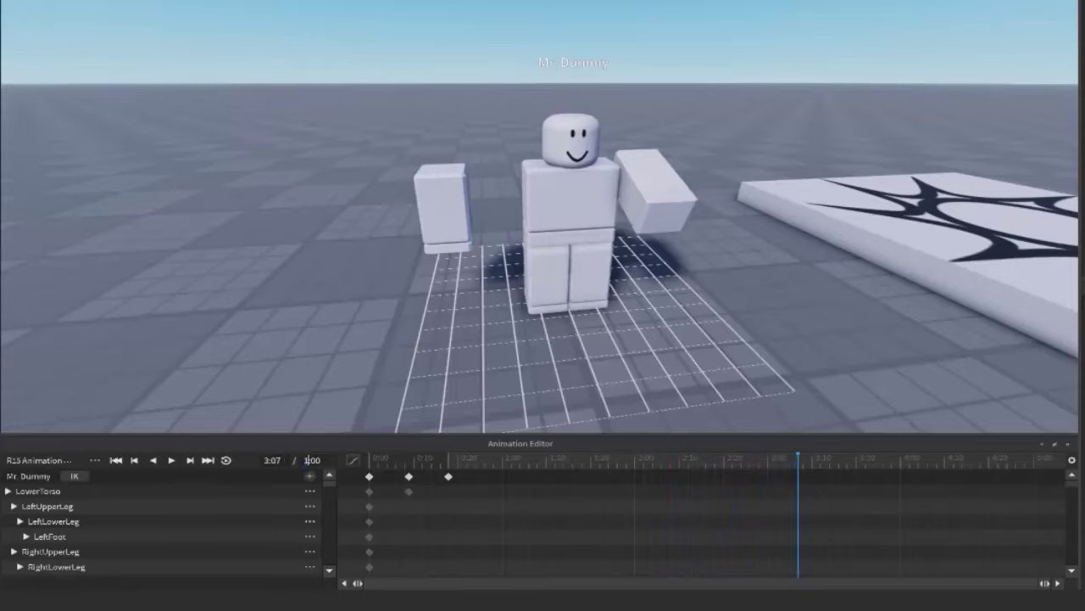
{"action": "key", "text": "Return"}
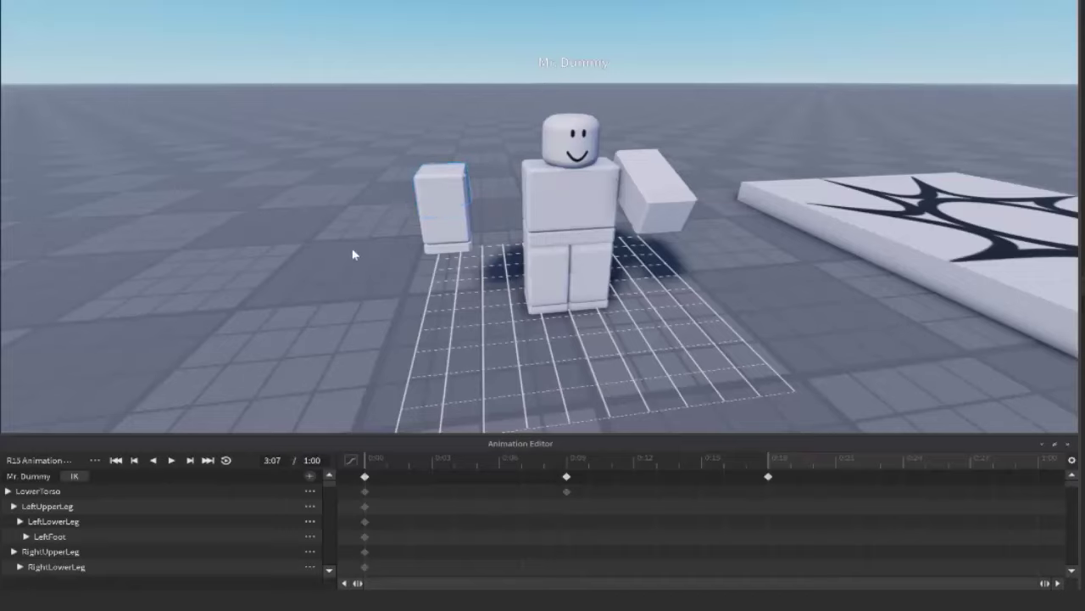
Step: Enable looping for the animation, then play it and pause the playback
{"action": "left_click", "coordinate": [226, 460]}
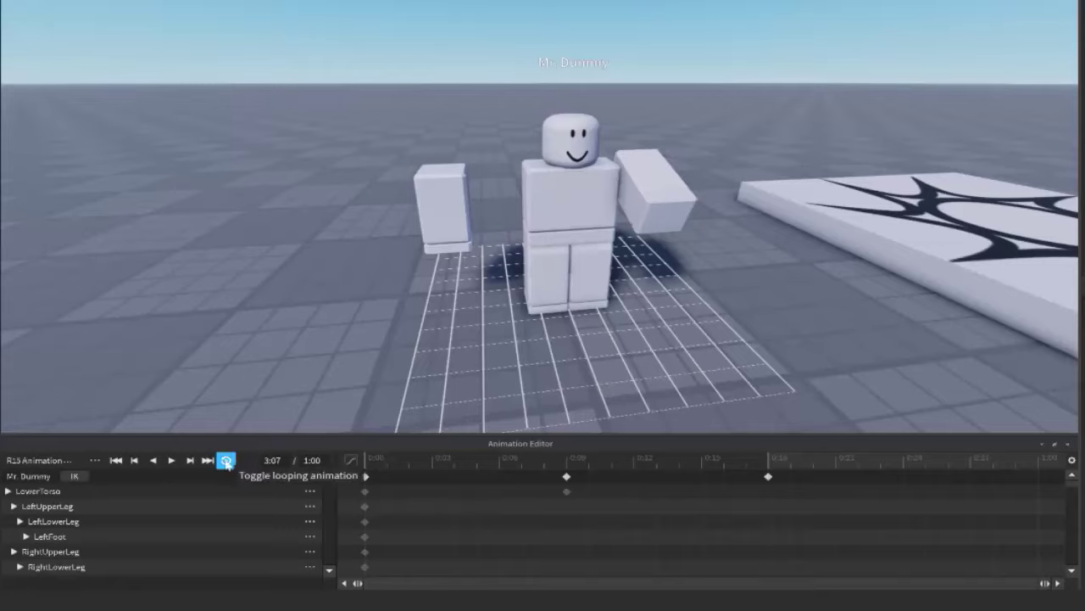
{"action": "key", "text": "space"}
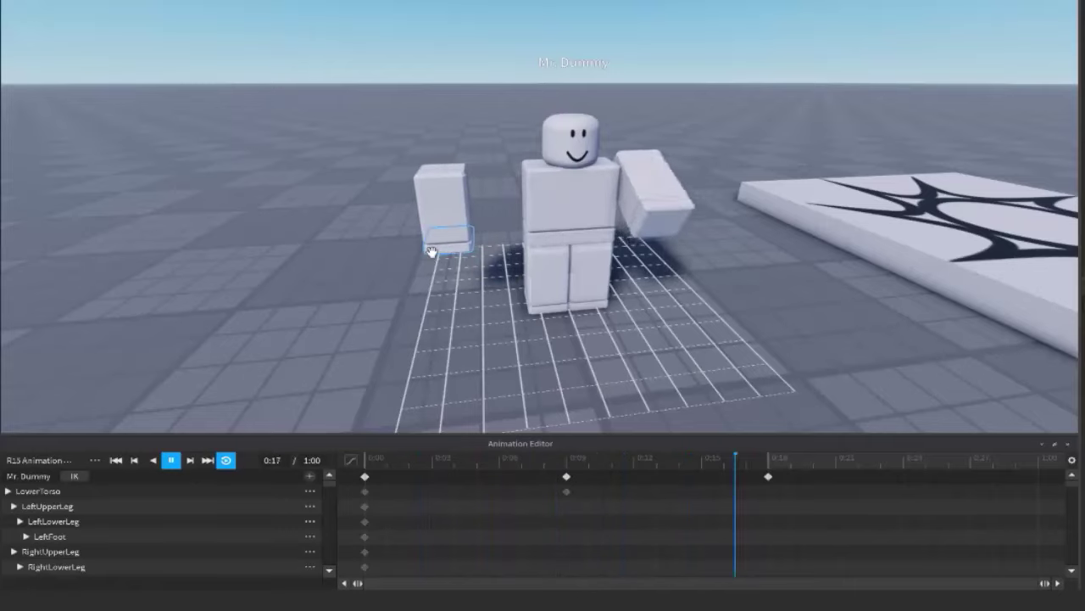
{"action": "key", "text": "space"}
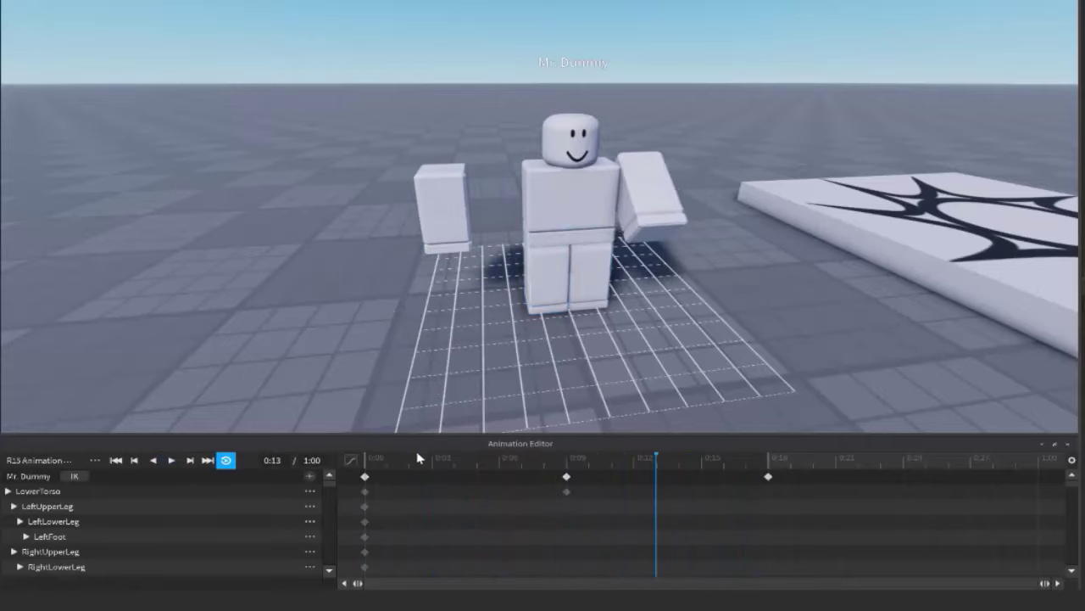
Step: Copy the whole-rig keyframe at 0:00 and paste it near the timeline's end at 0:29
{"action": "left_click", "coordinate": [364, 476]}
{"action": "right_click", "coordinate": [369, 482]}
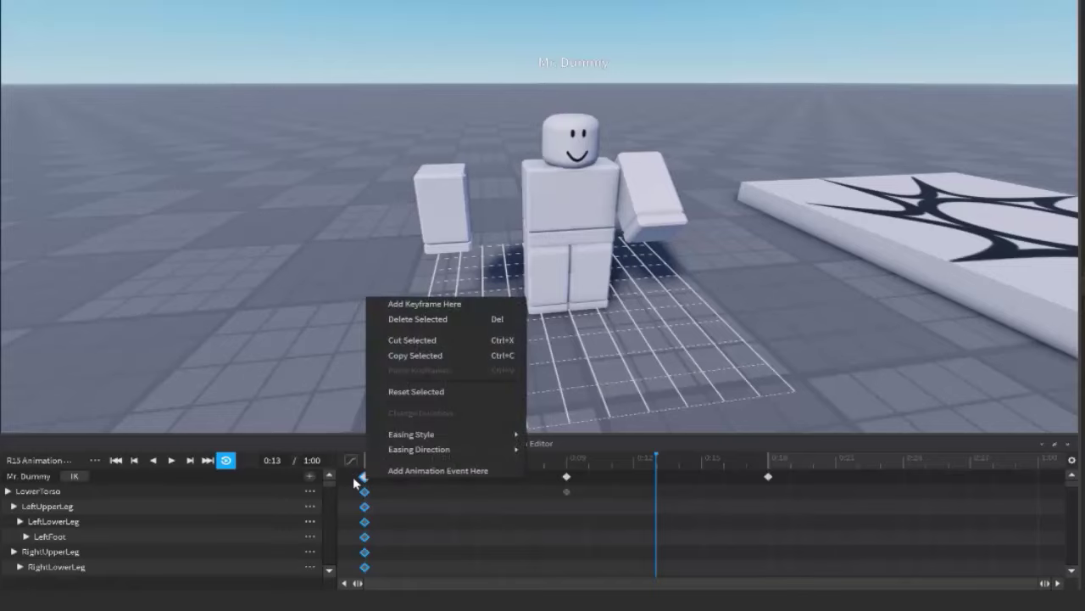
{"action": "left_click", "coordinate": [414, 353]}
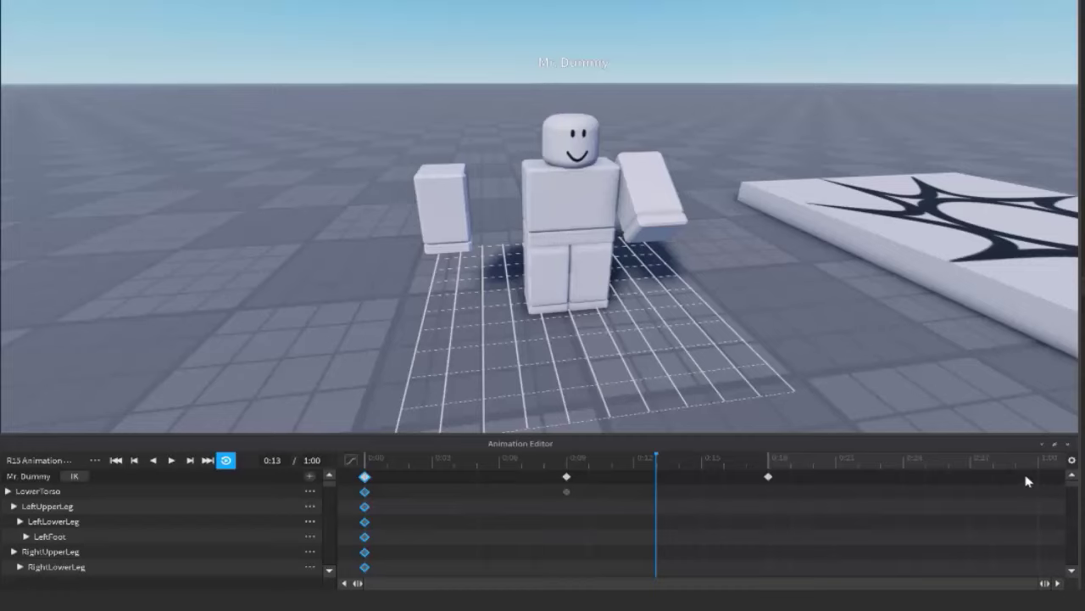
{"action": "right_click", "coordinate": [1026, 481]}
{"action": "left_click", "coordinate": [1058, 382]}
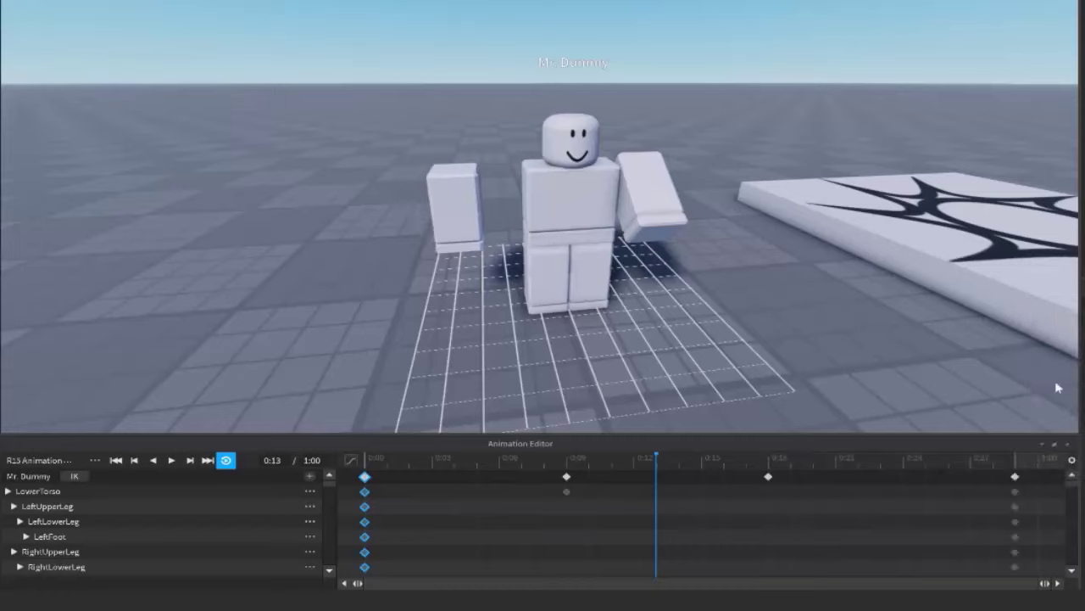
Step: Play the looping animation from 0:00, then stop the playback and turn looping off
{"action": "left_click_drag", "start_coordinate": [653, 457], "coordinate": [365, 458]}
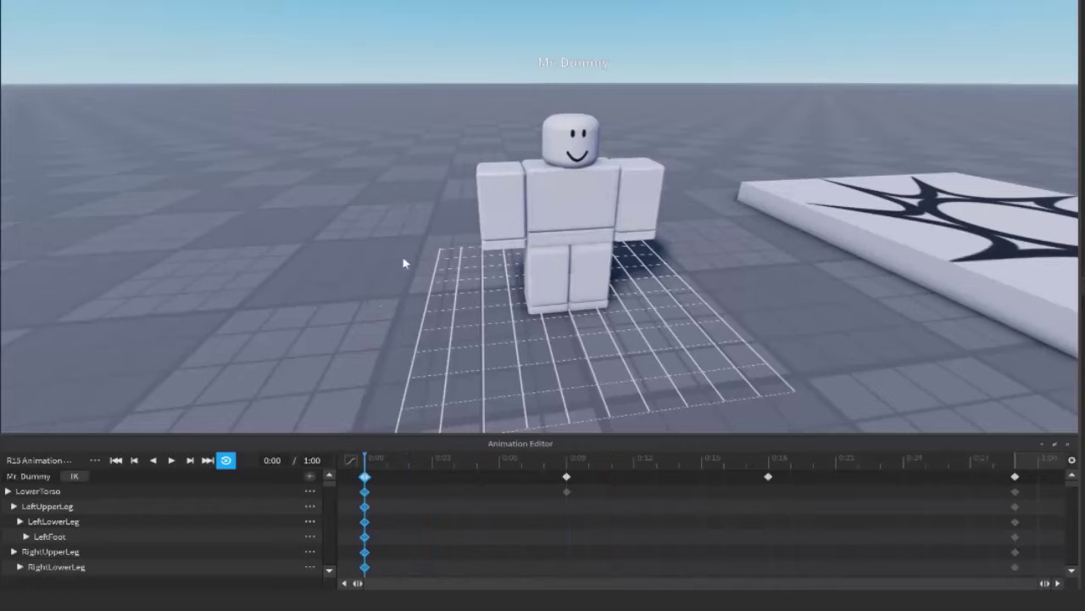
{"action": "key", "text": "space"}
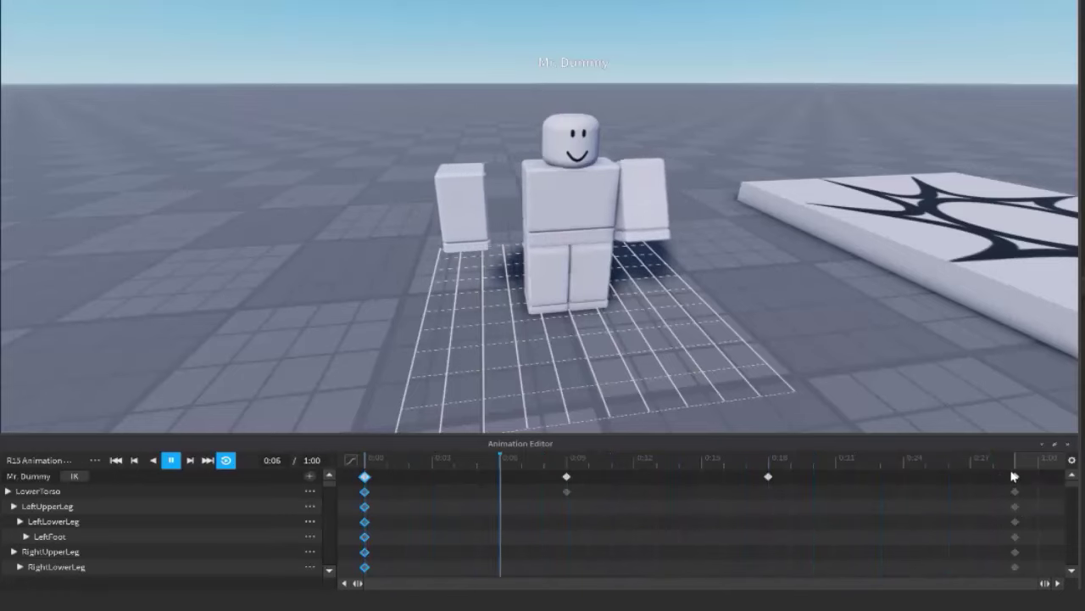
{"action": "key", "text": "space"}
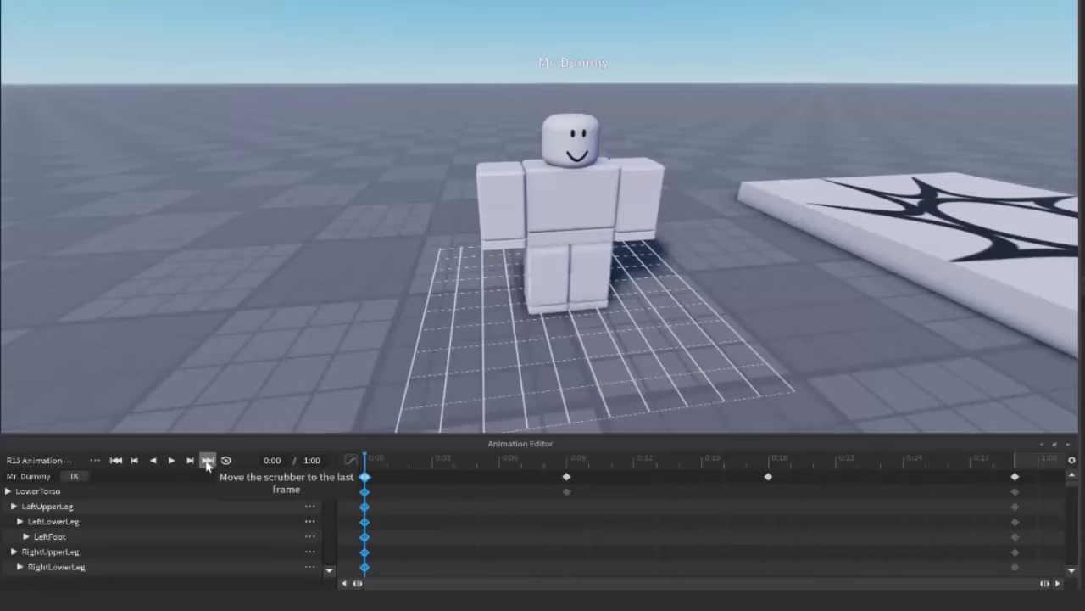
Step: Jump to the last frame, return the playhead to 0:00, and preview the animation forward and in reverse
{"action": "left_click", "coordinate": [207, 464]}
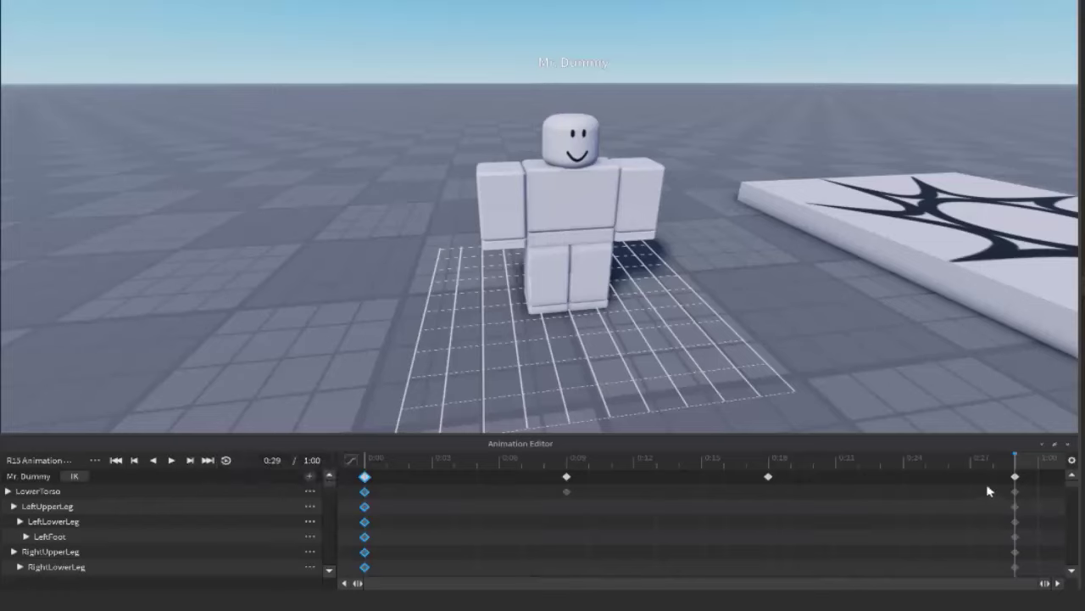
{"action": "left_click_drag", "start_coordinate": [943, 465], "coordinate": [334, 491]}
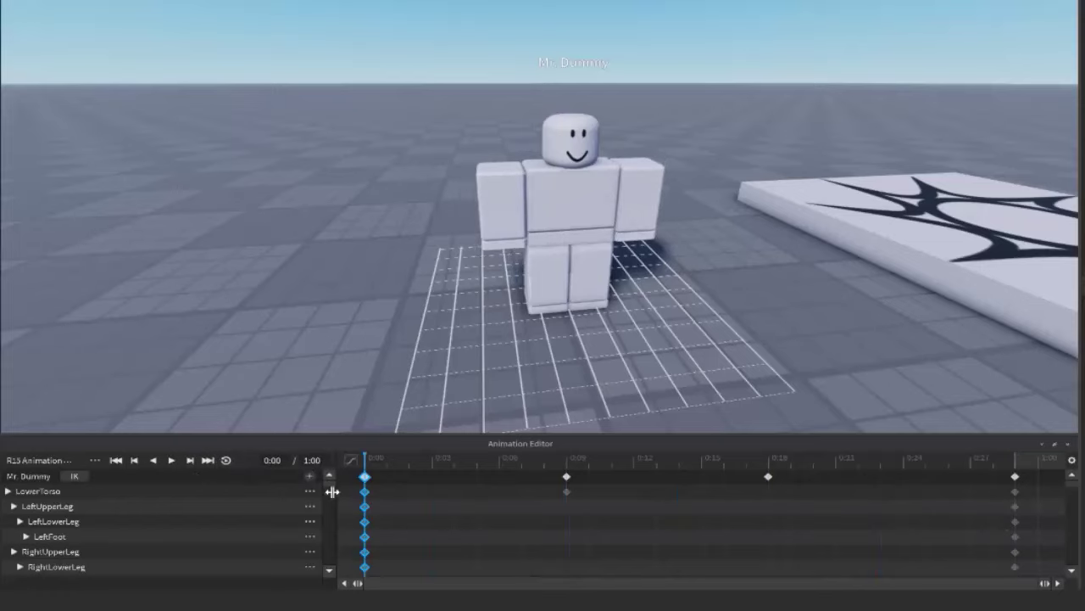
{"action": "left_click", "coordinate": [172, 460]}
{"action": "left_click", "coordinate": [165, 460]}
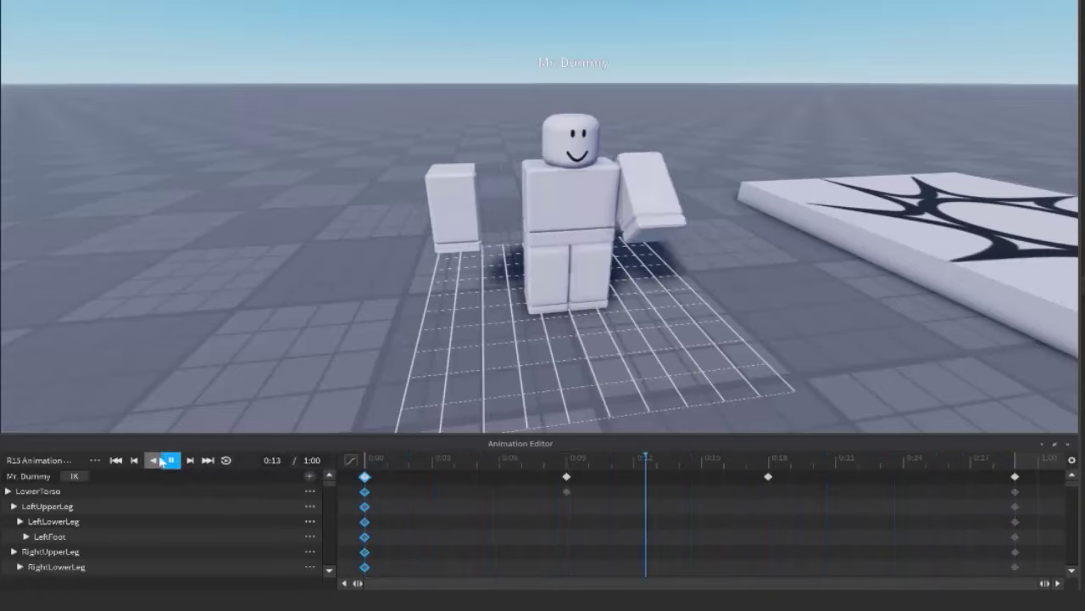
{"action": "left_click", "coordinate": [154, 462]}
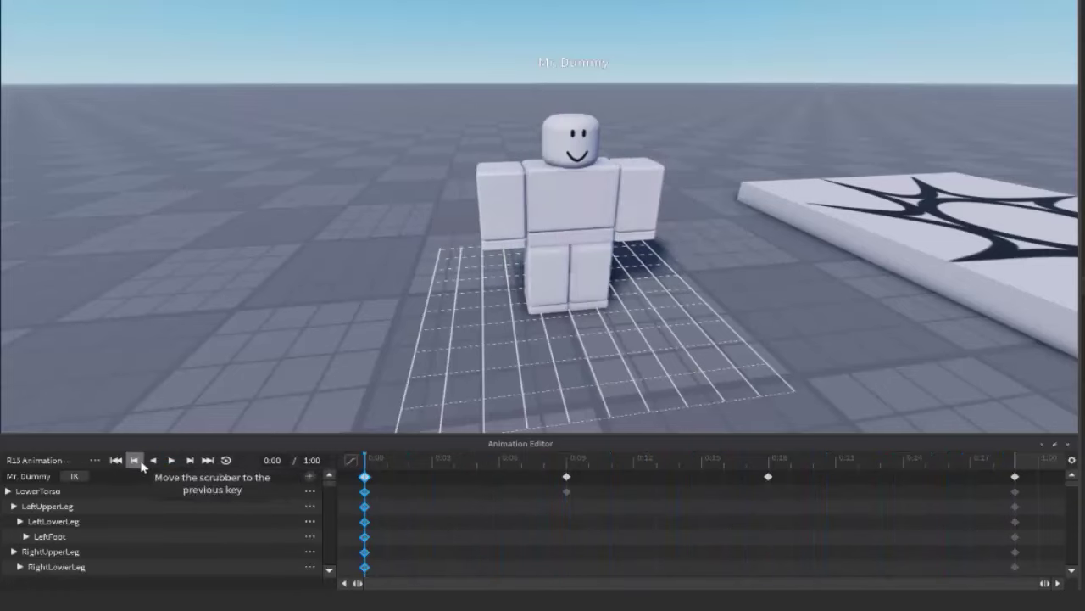
Step: Play the animation forward, step back to the keyframe at 0:18, and return to the first frame
{"action": "left_click", "coordinate": [172, 460]}
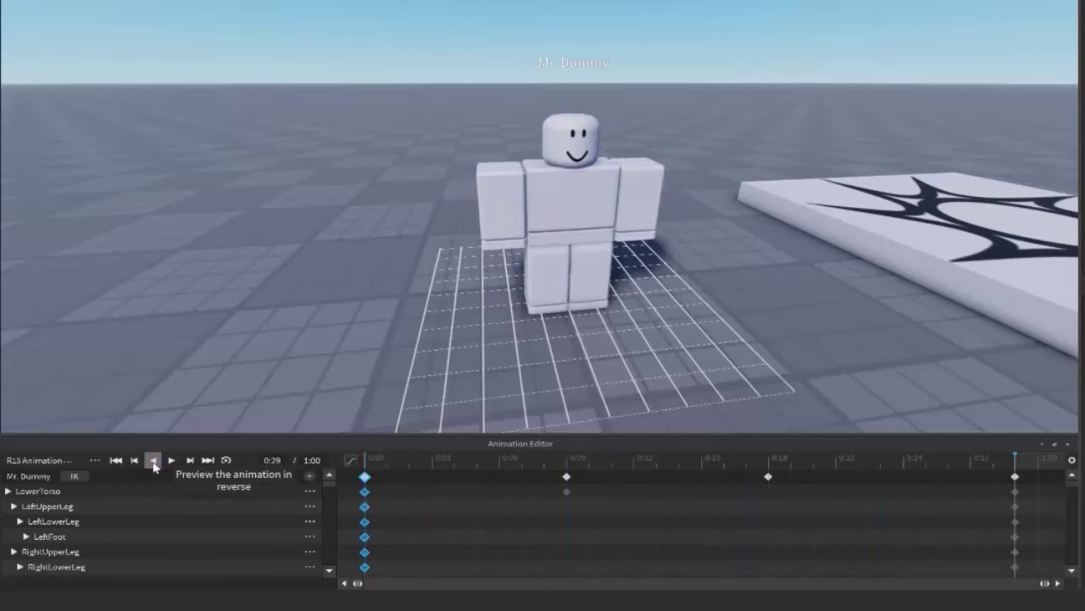
{"action": "left_click", "coordinate": [136, 462]}
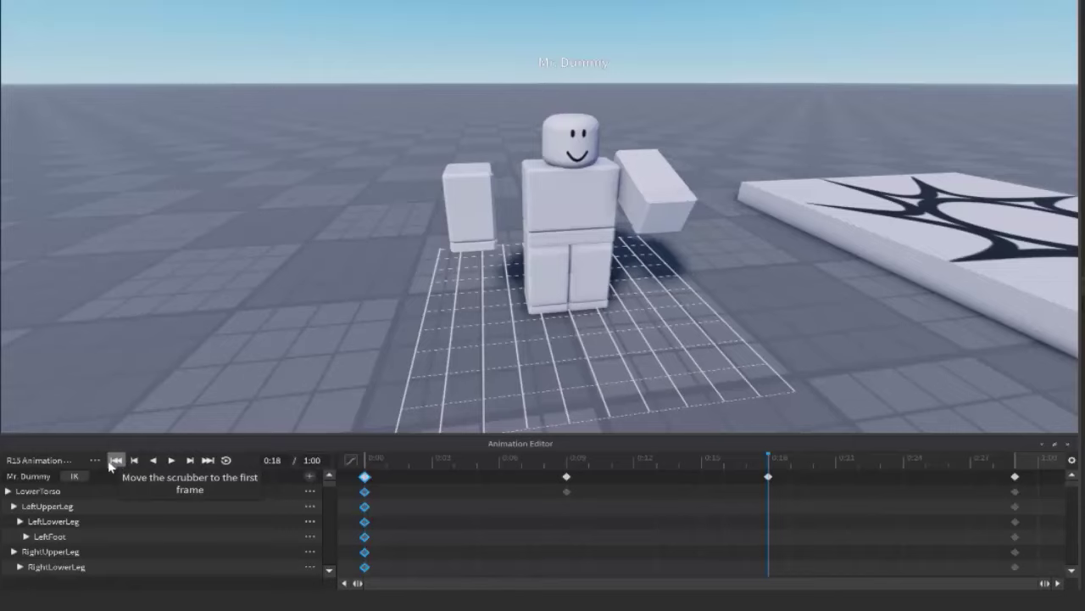
{"action": "left_click", "coordinate": [114, 461]}
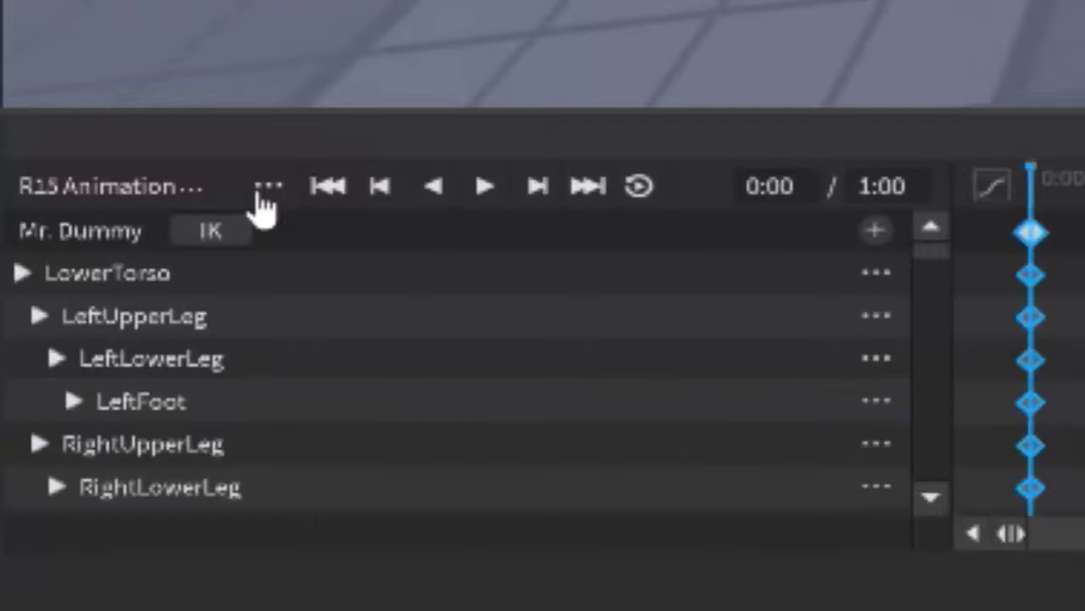
Step: Save the animation, and save a copy as a new animation named "R15 Animation Tutorial 1"
{"action": "left_click", "coordinate": [93, 463]}
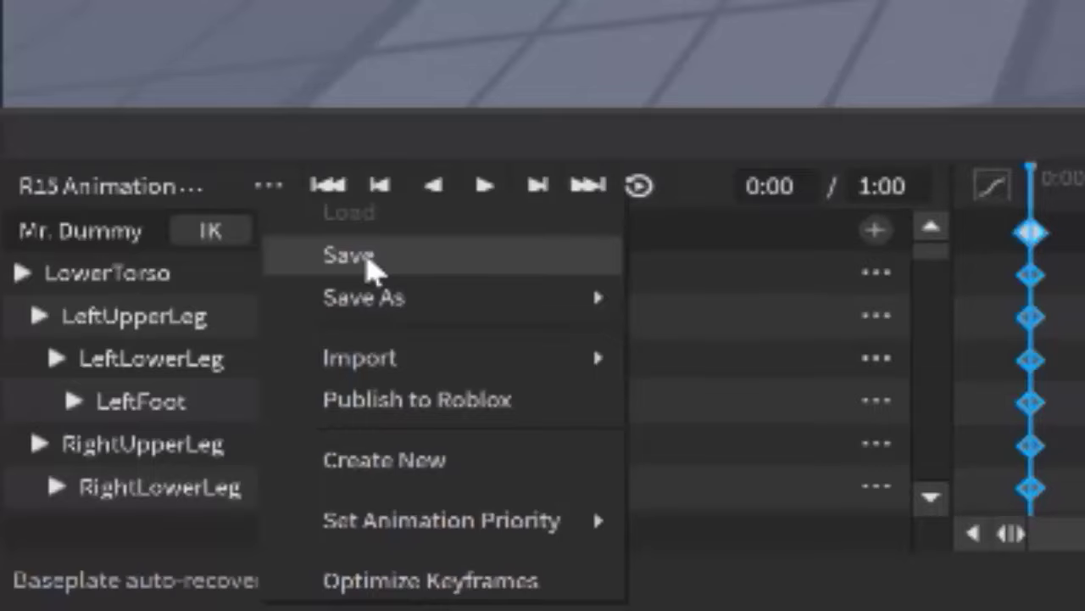
{"action": "left_click", "coordinate": [366, 264]}
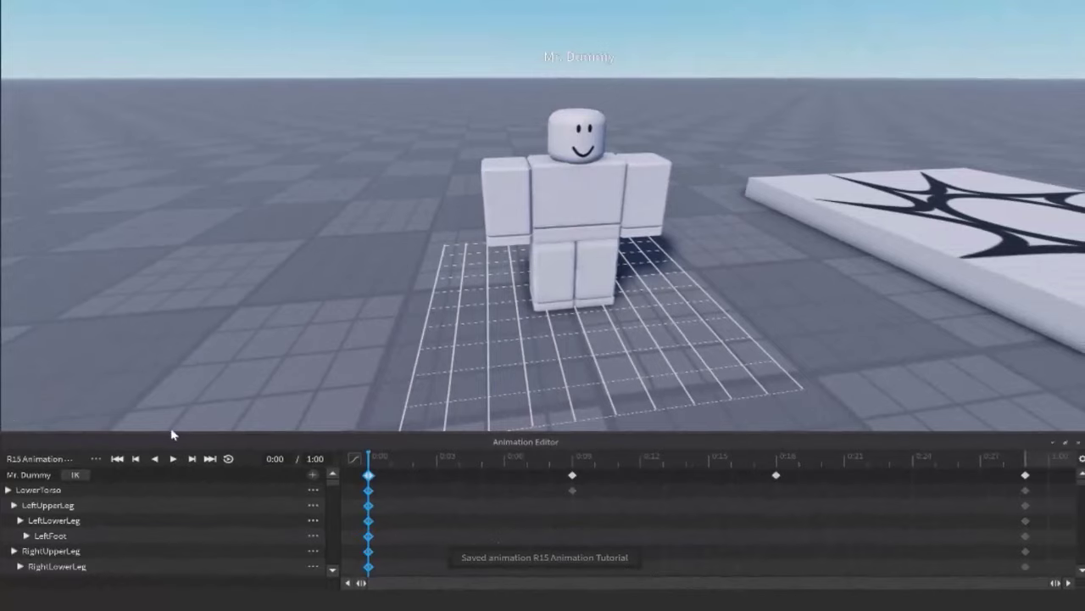
{"action": "left_click", "coordinate": [96, 460]}
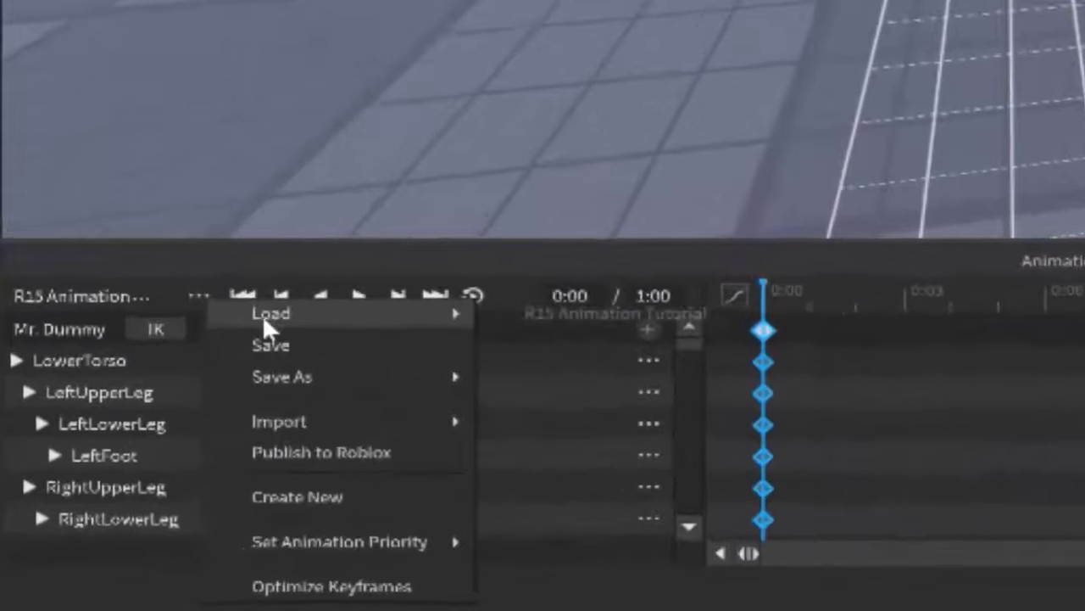
{"action": "mouse_move", "coordinate": [362, 328]}
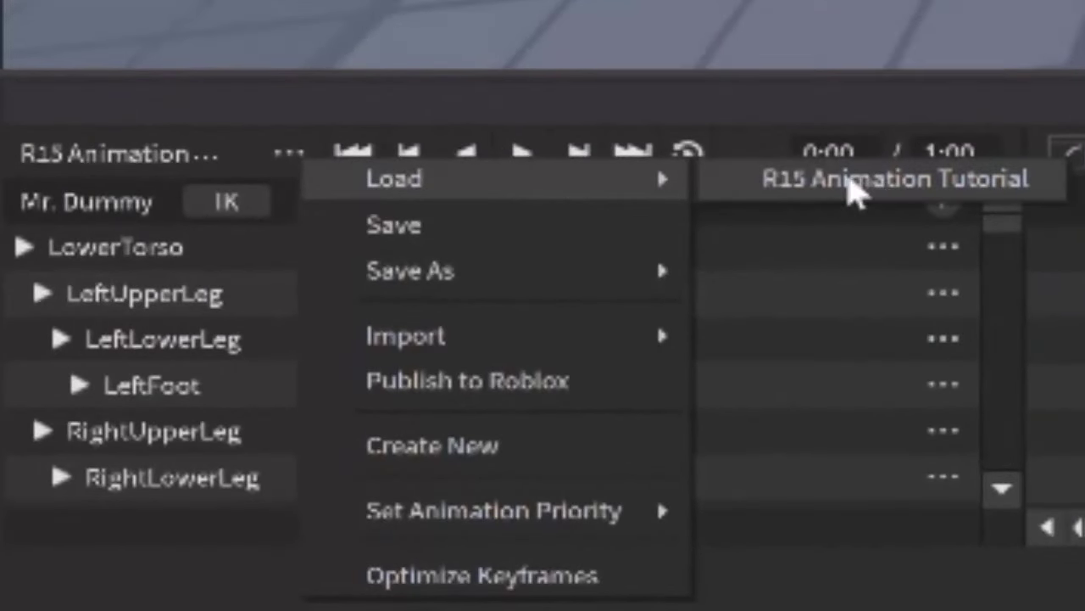
{"action": "mouse_move", "coordinate": [519, 283]}
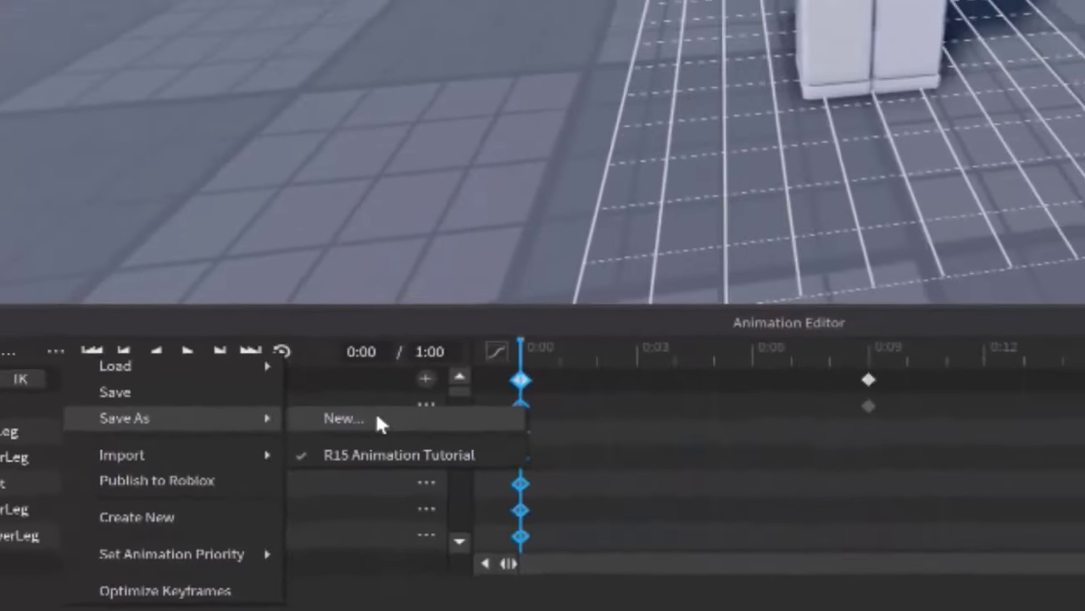
{"action": "left_click", "coordinate": [797, 271]}
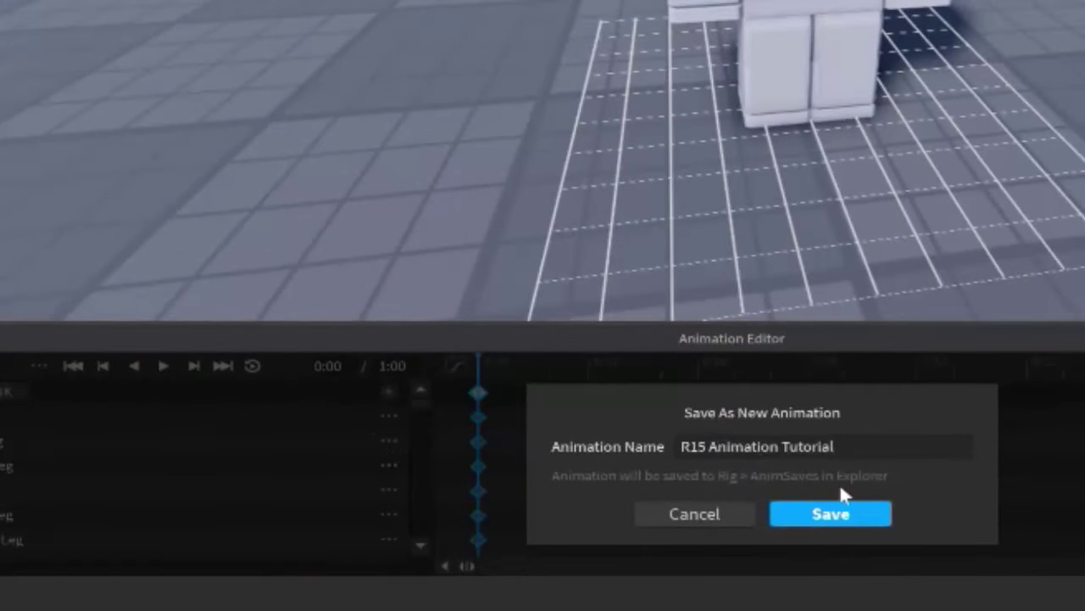
{"action": "type", "text": "1"}
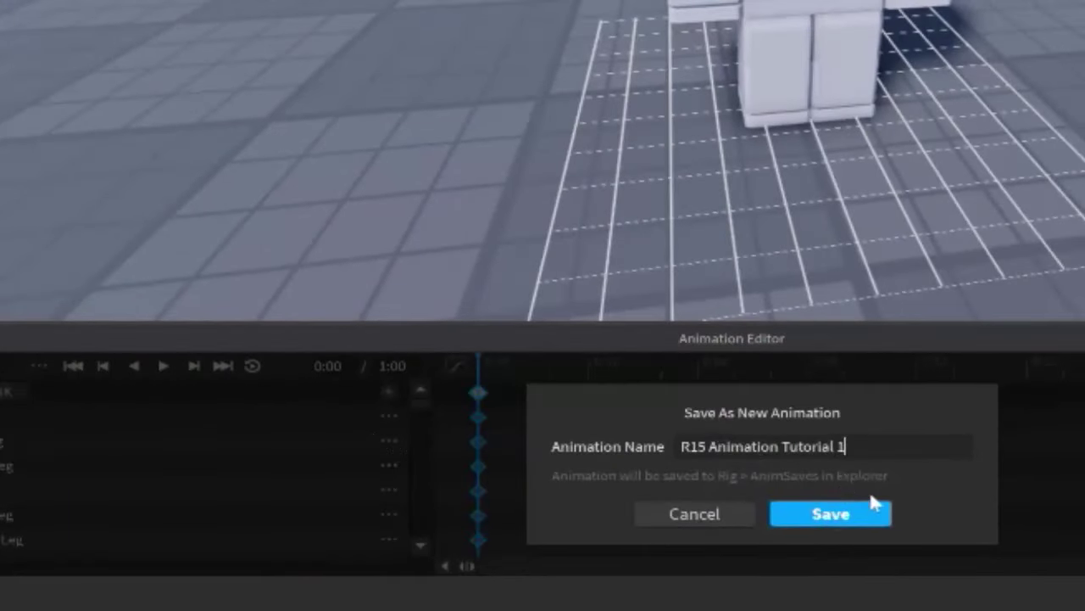
{"action": "left_click", "coordinate": [818, 519]}
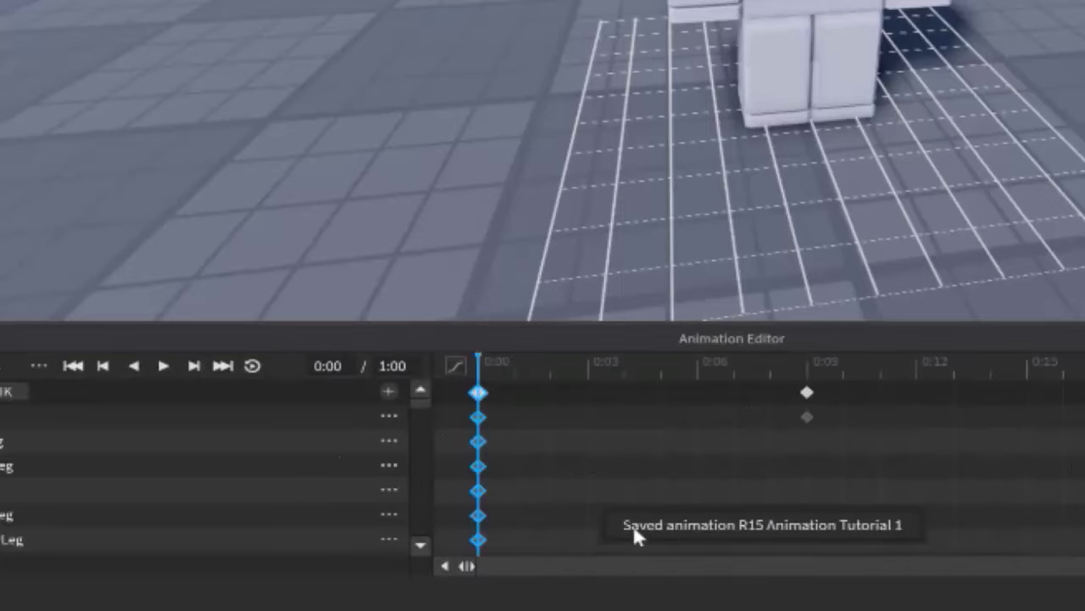
Step: Examine the saved animations available to load and the import options for the rig
{"action": "left_click", "coordinate": [38, 365]}
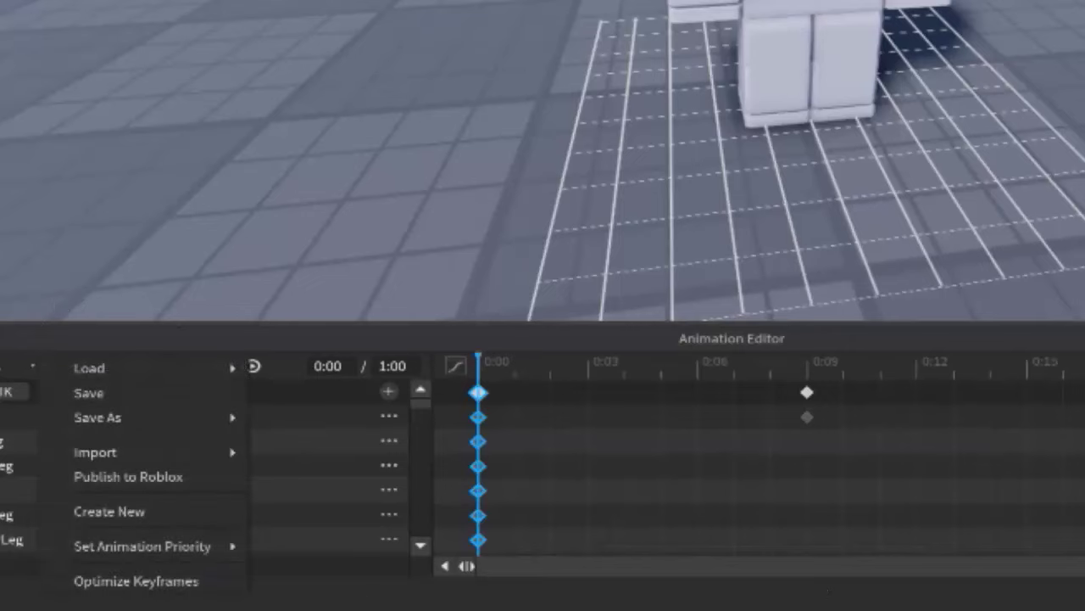
{"action": "mouse_move", "coordinate": [177, 378]}
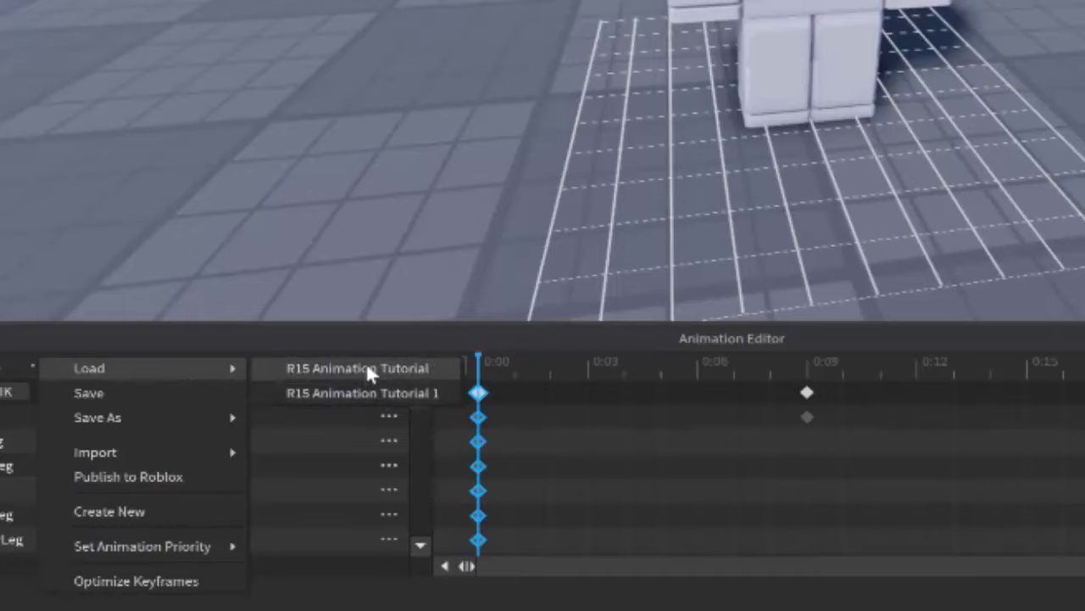
{"action": "mouse_move", "coordinate": [152, 455]}
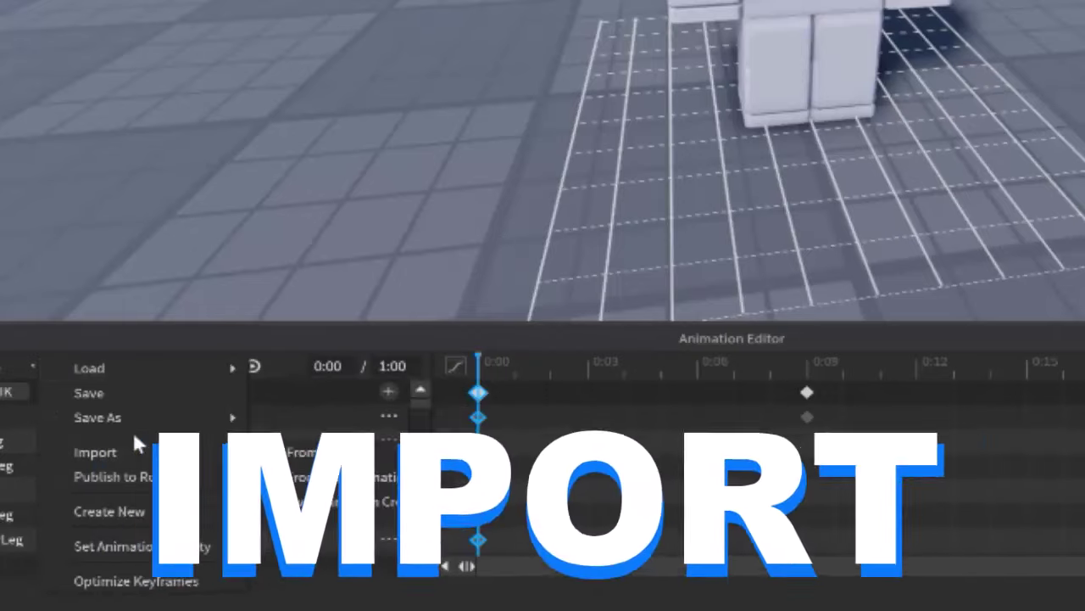